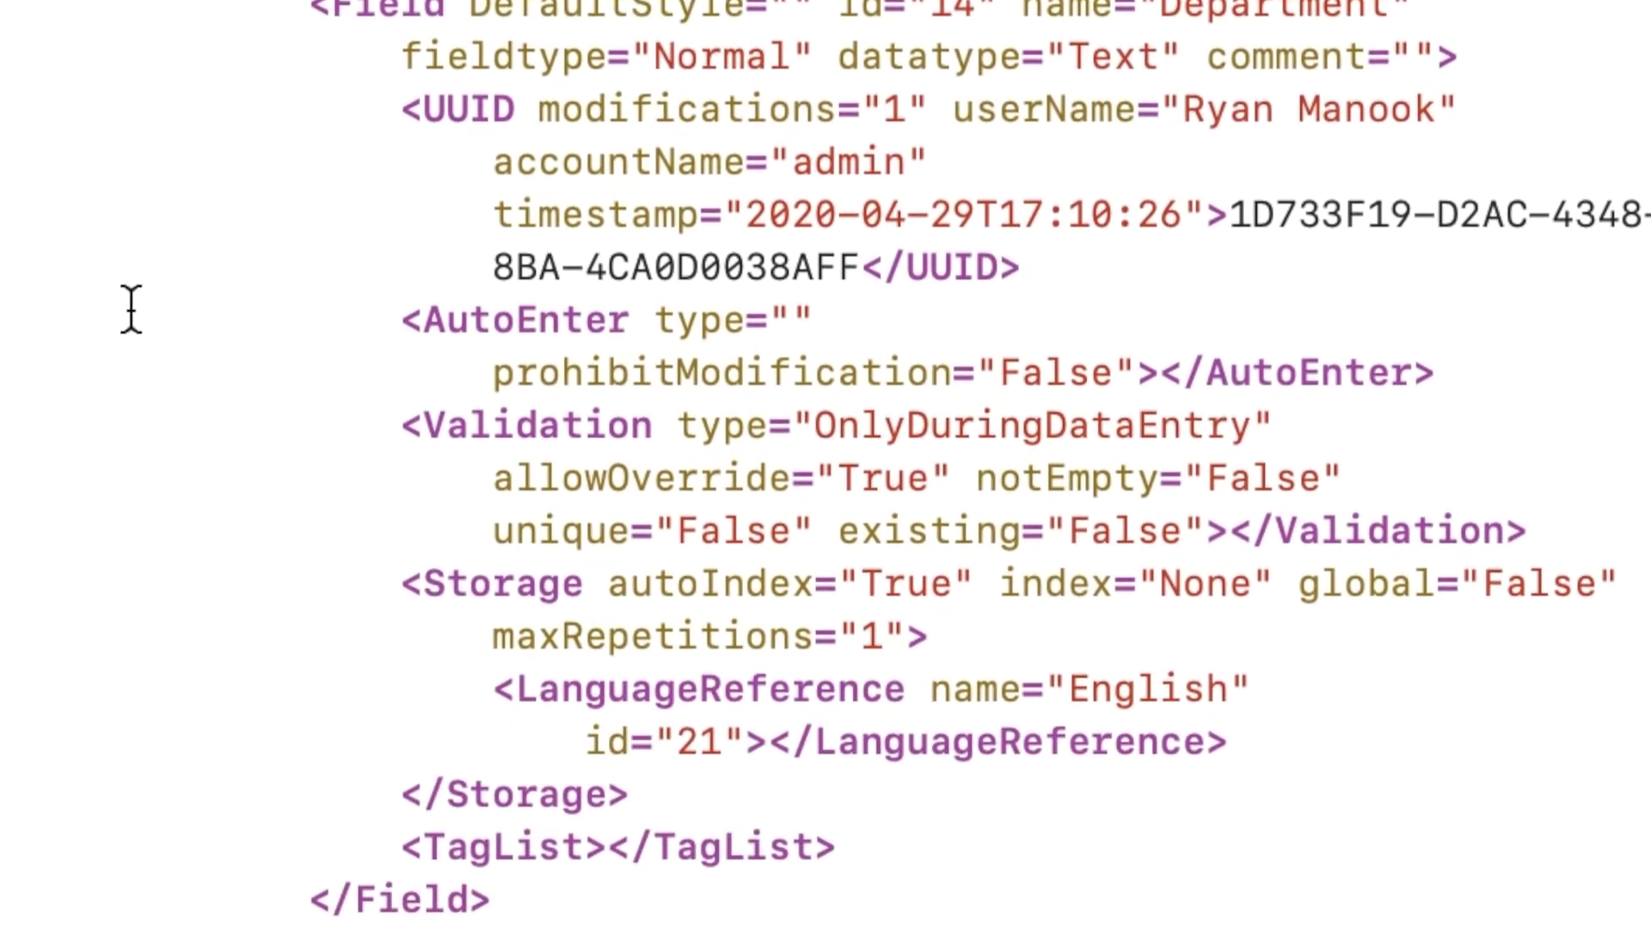
{"action": "scroll", "coordinate": [131, 309], "scroll_direction": "down", "scroll_amount": 3}
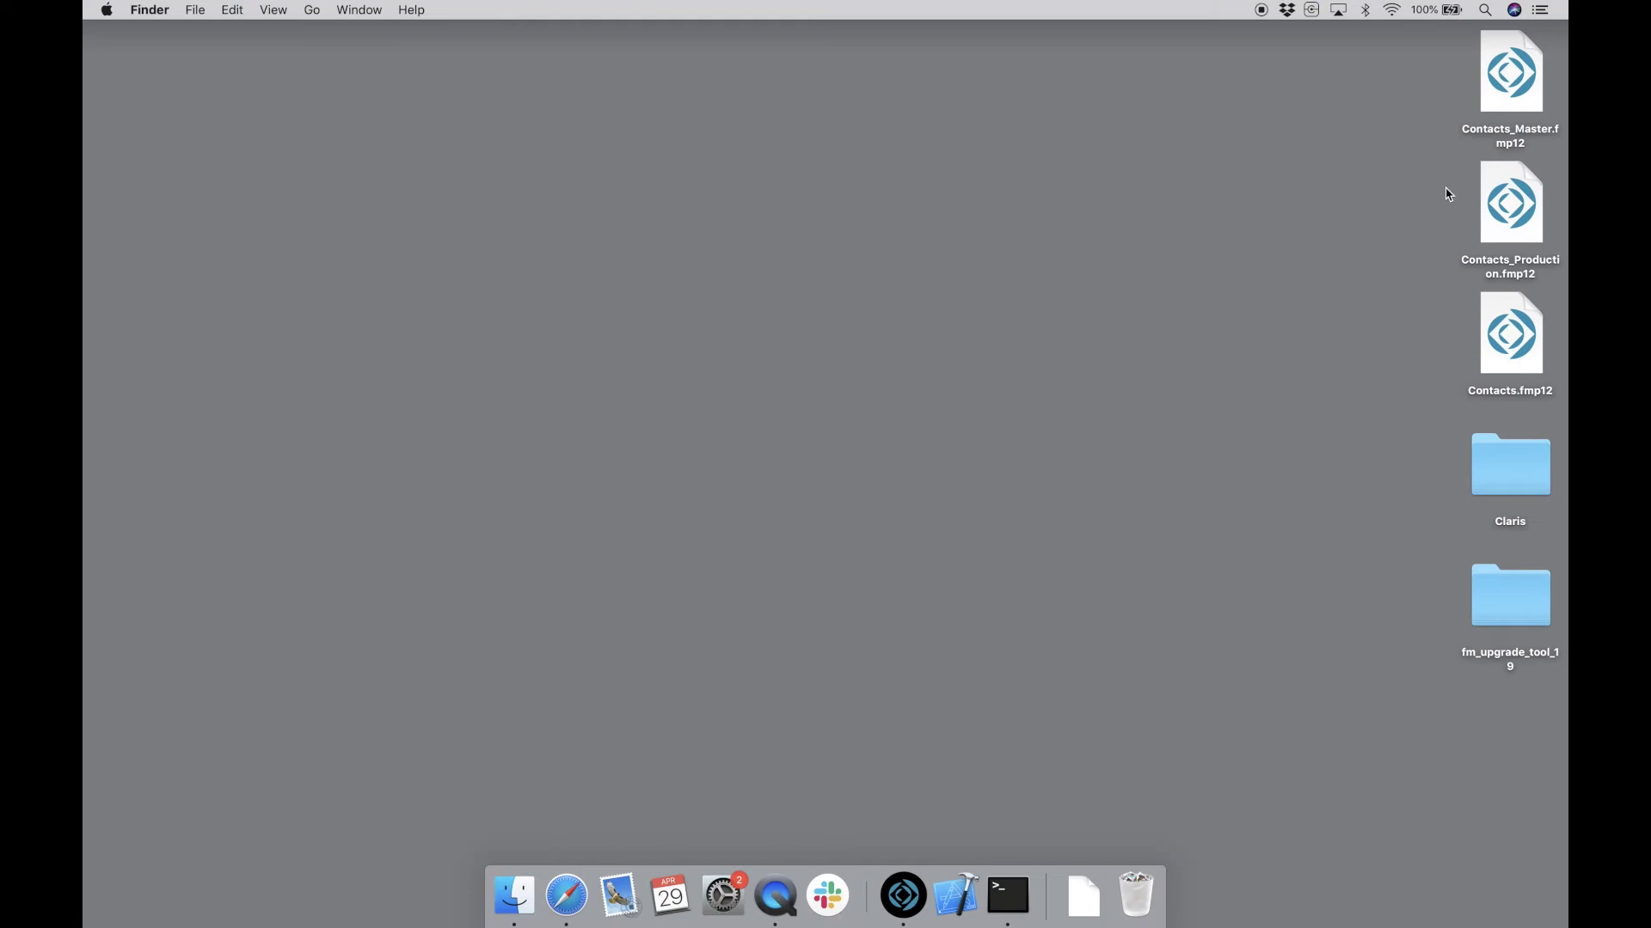
- Open Contacts_Master, sign in, and create the Department field in the Contacts table
{"action": "double_click", "coordinate": [1501, 80]}
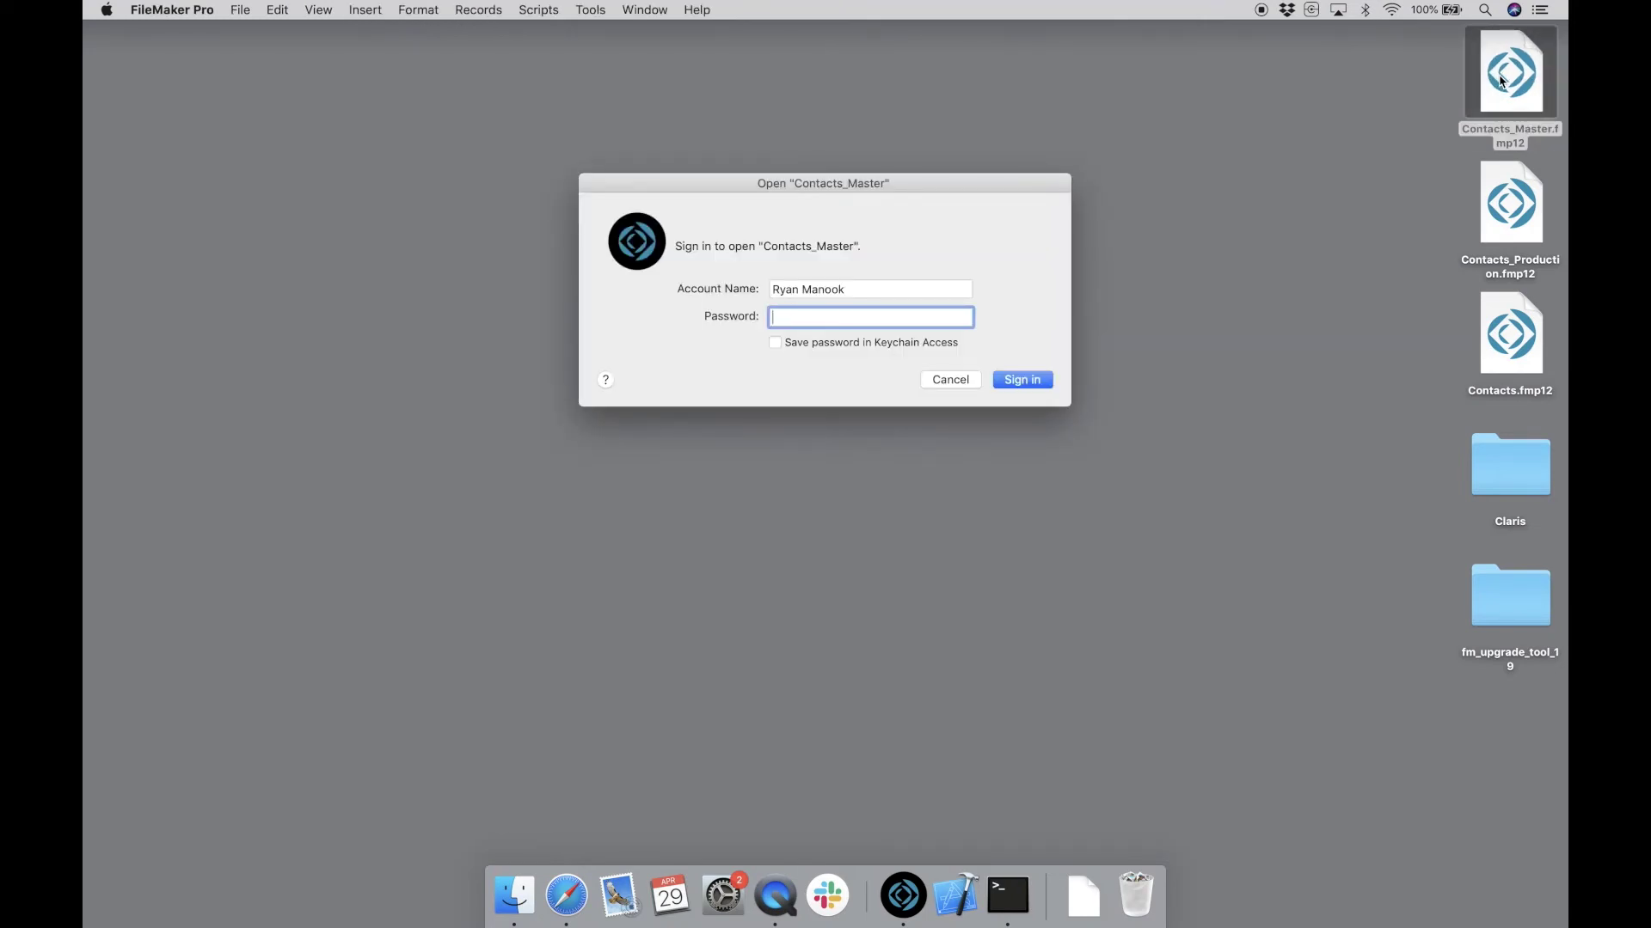
{"action": "type", "text": "••••••••••"}
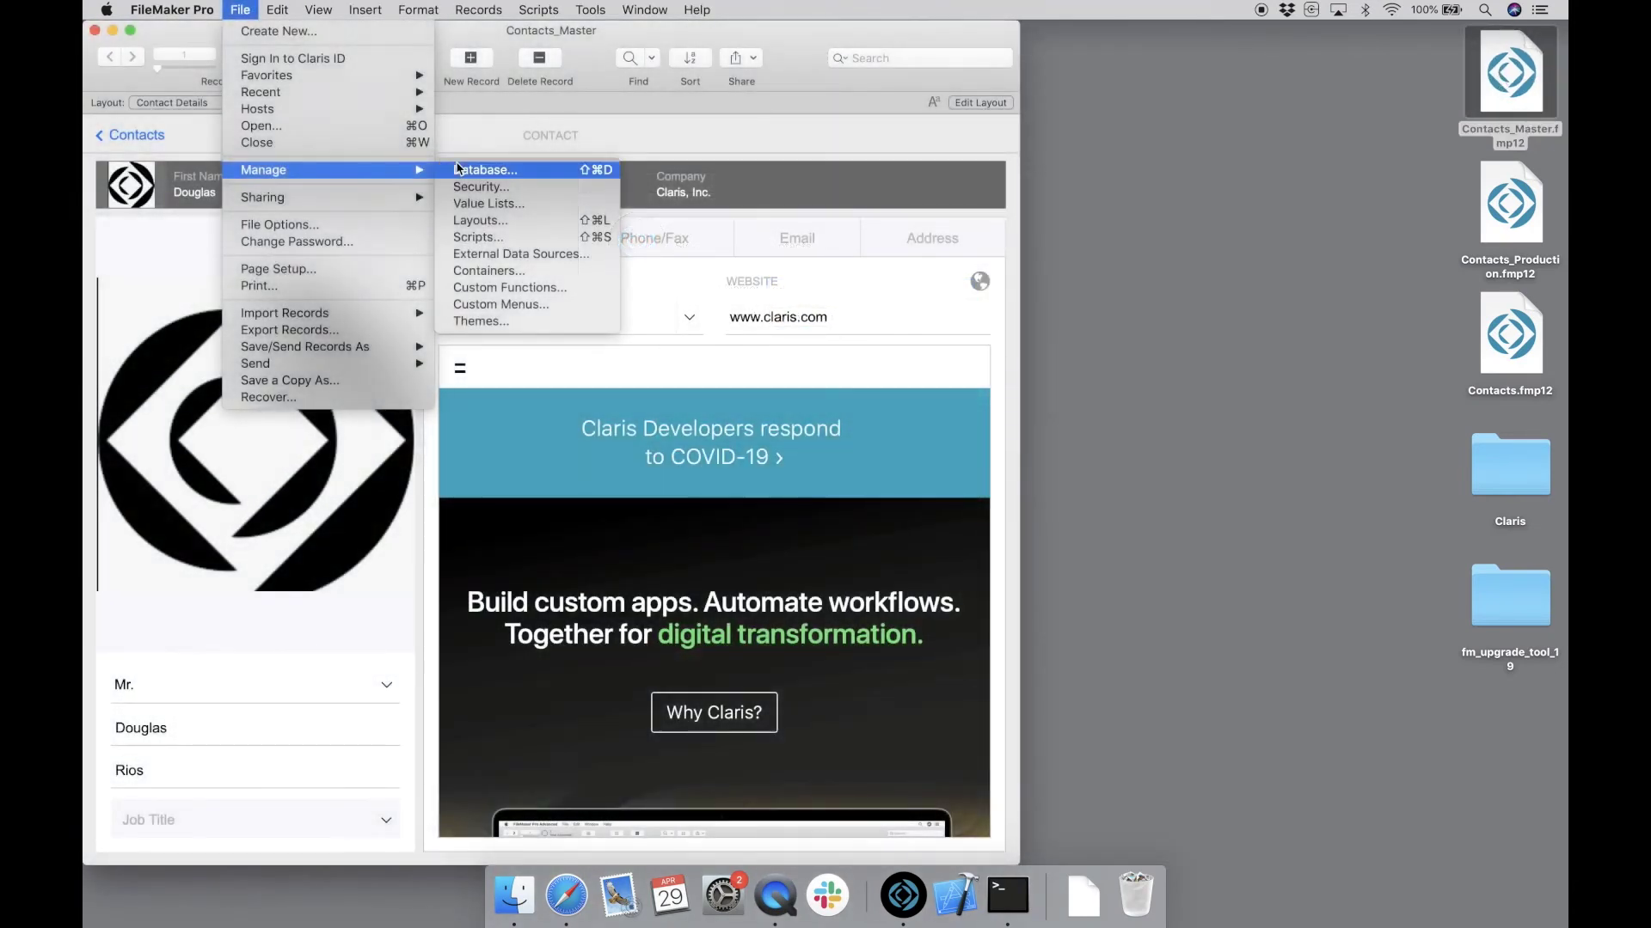
{"action": "left_click", "coordinate": [481, 170]}
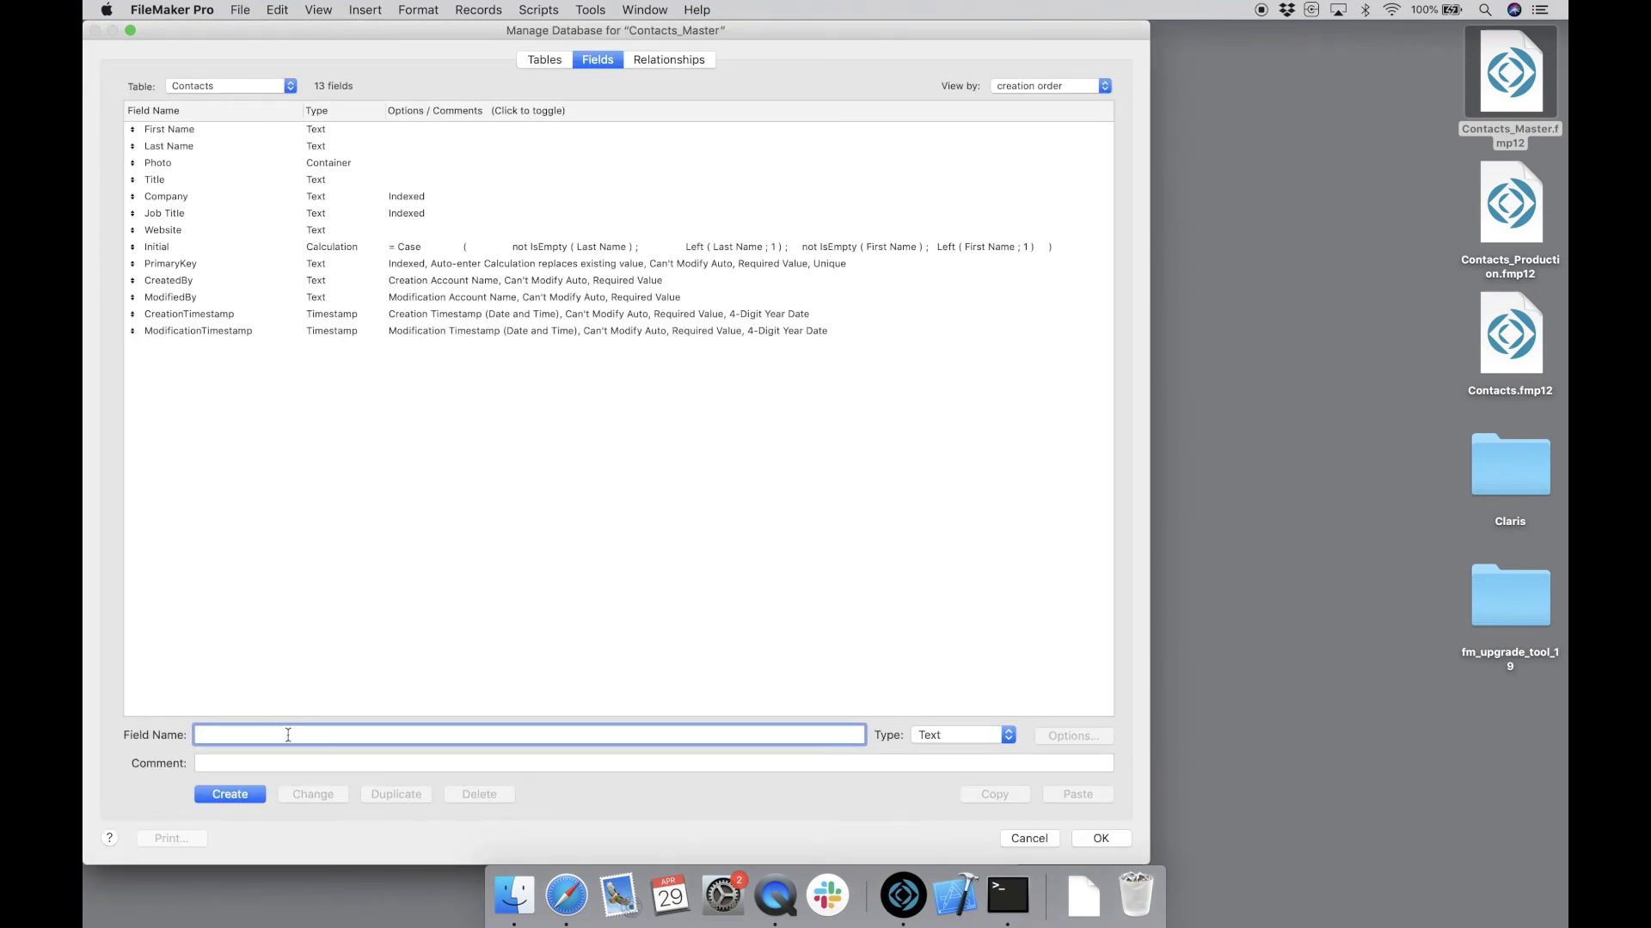
{"action": "type", "text": "Department"}
{"action": "key", "text": "Return"}
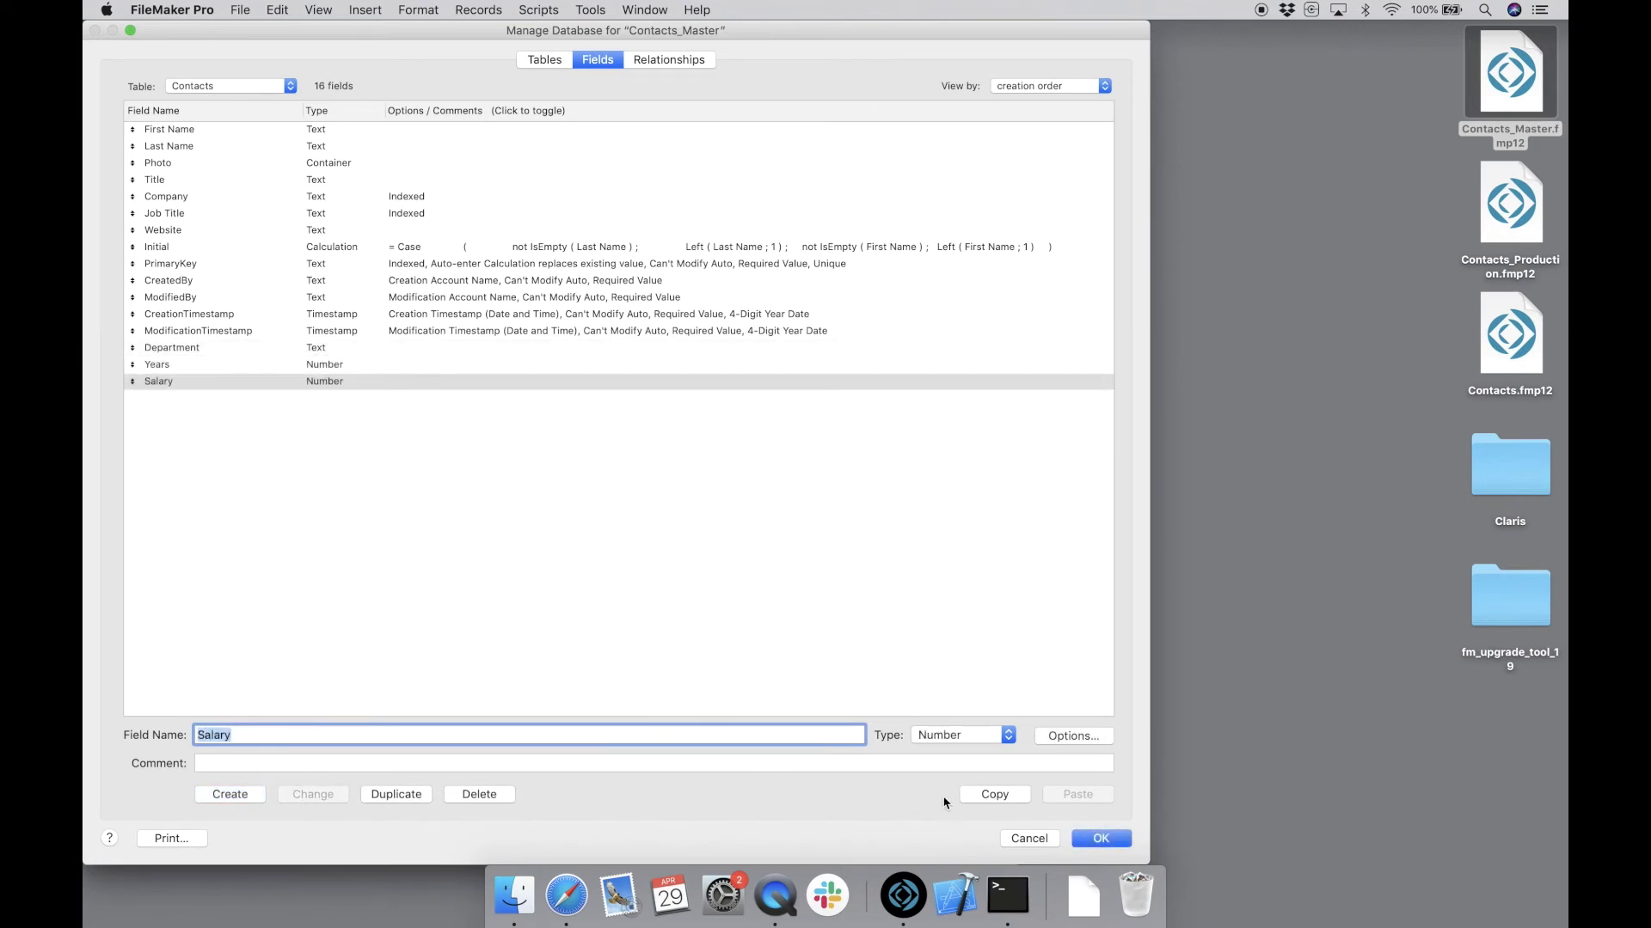
{"action": "left_click", "coordinate": [590, 10]}
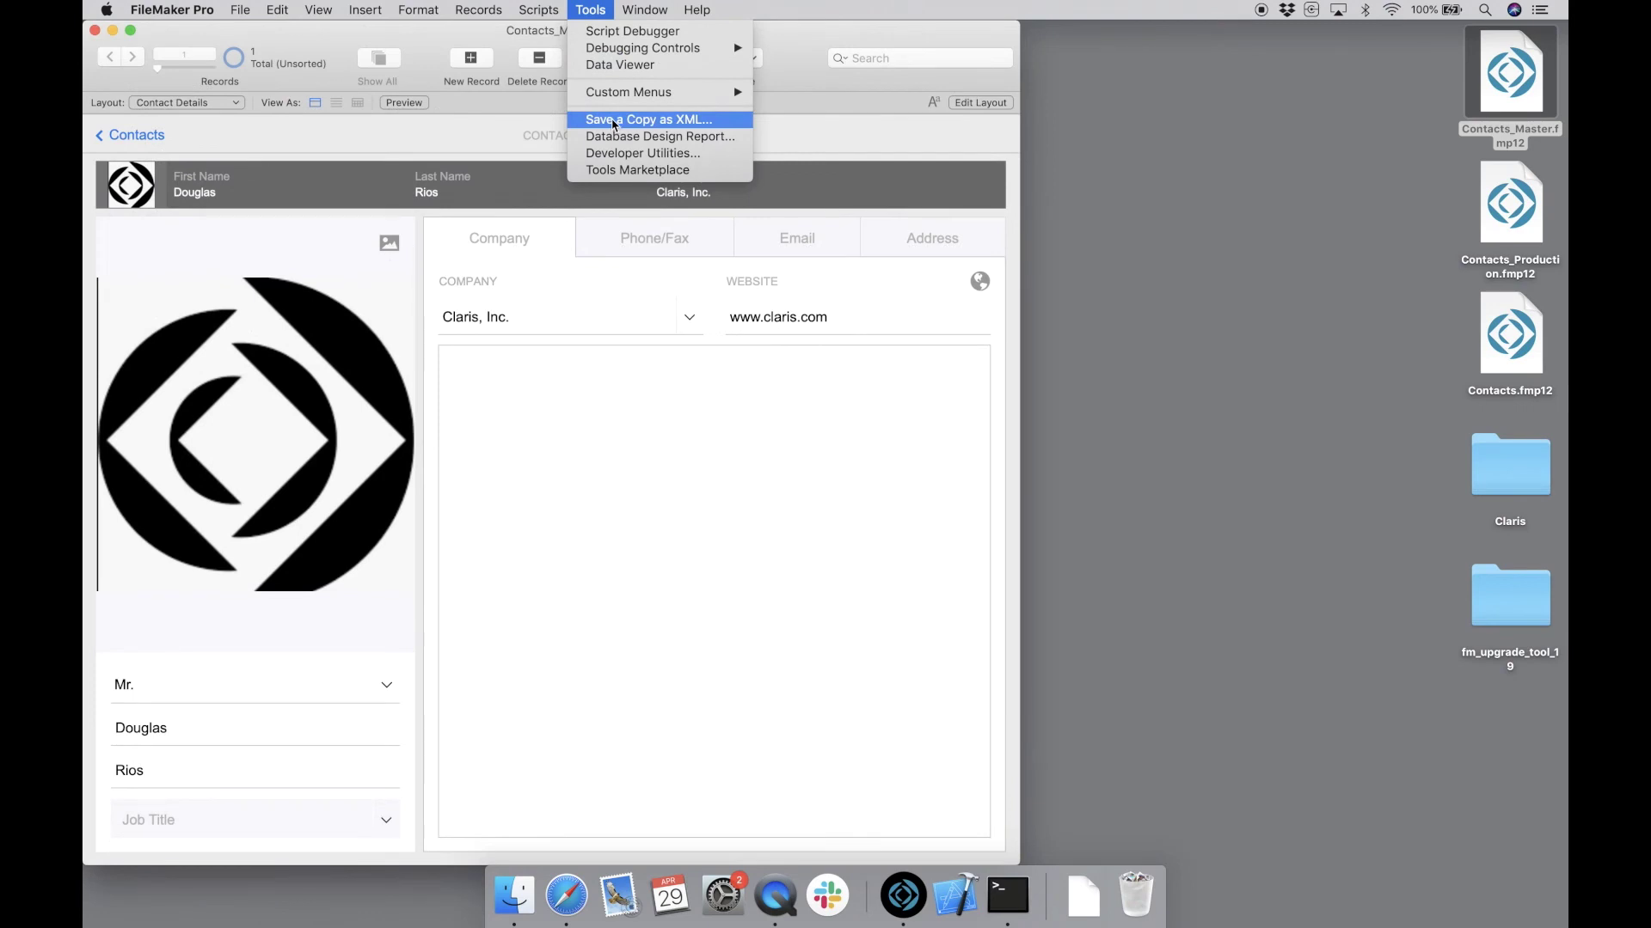
- Save Contacts_Master.xml to the Desktop, then open Contacts_Production signed in as admin
{"action": "left_click", "coordinate": [614, 120]}
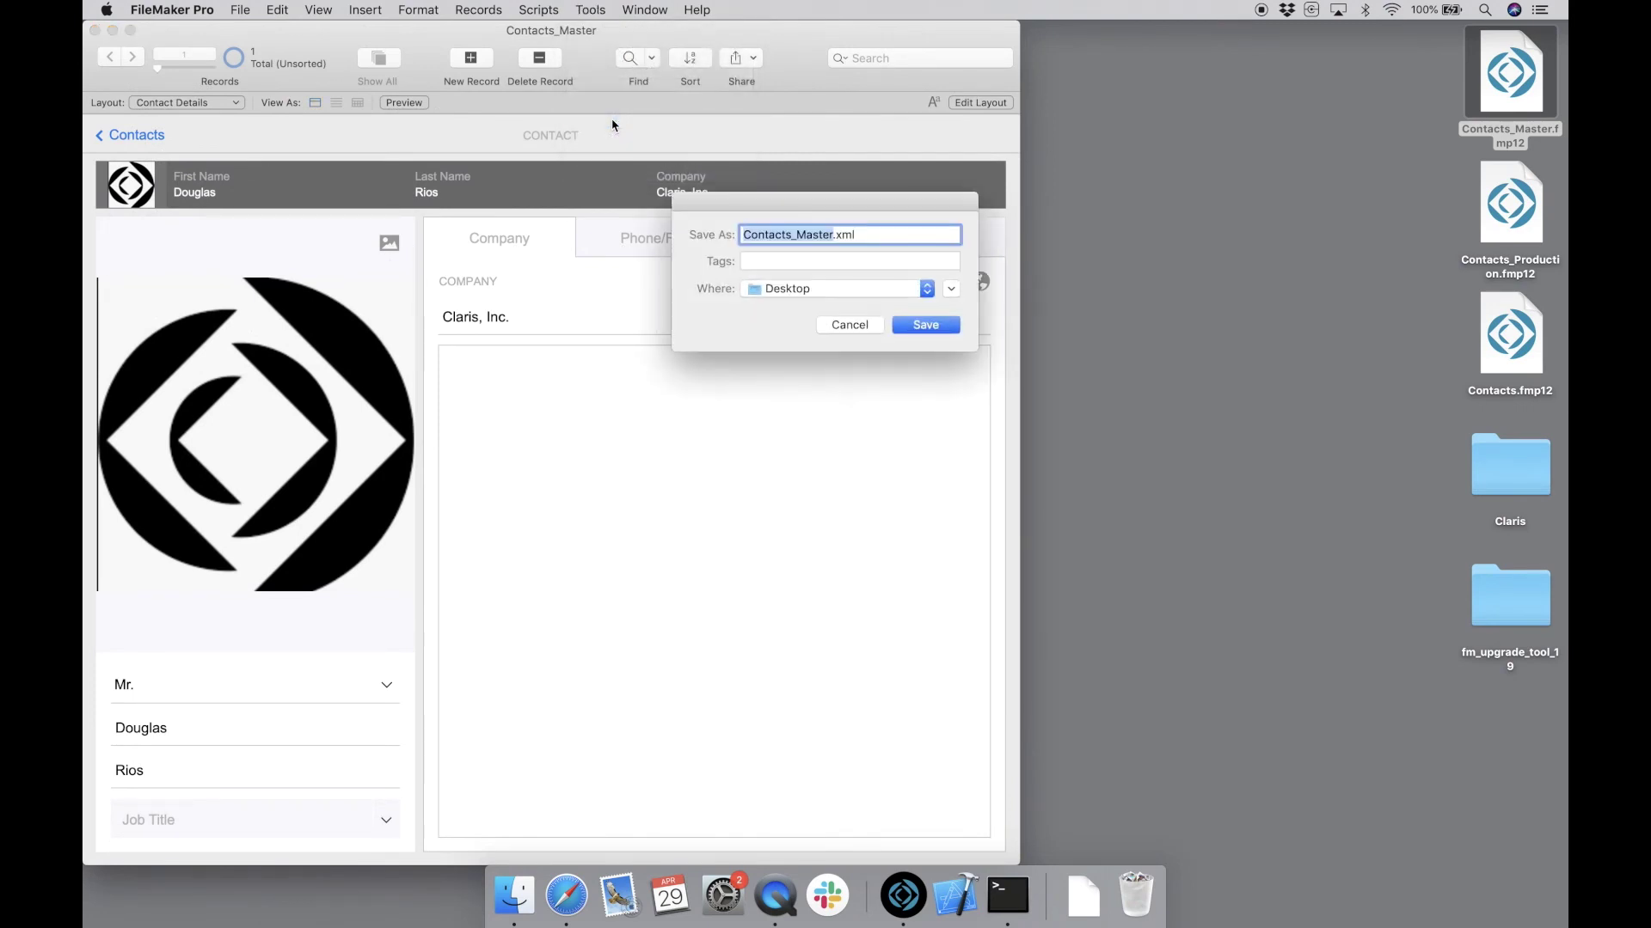
{"action": "left_click", "coordinate": [909, 327]}
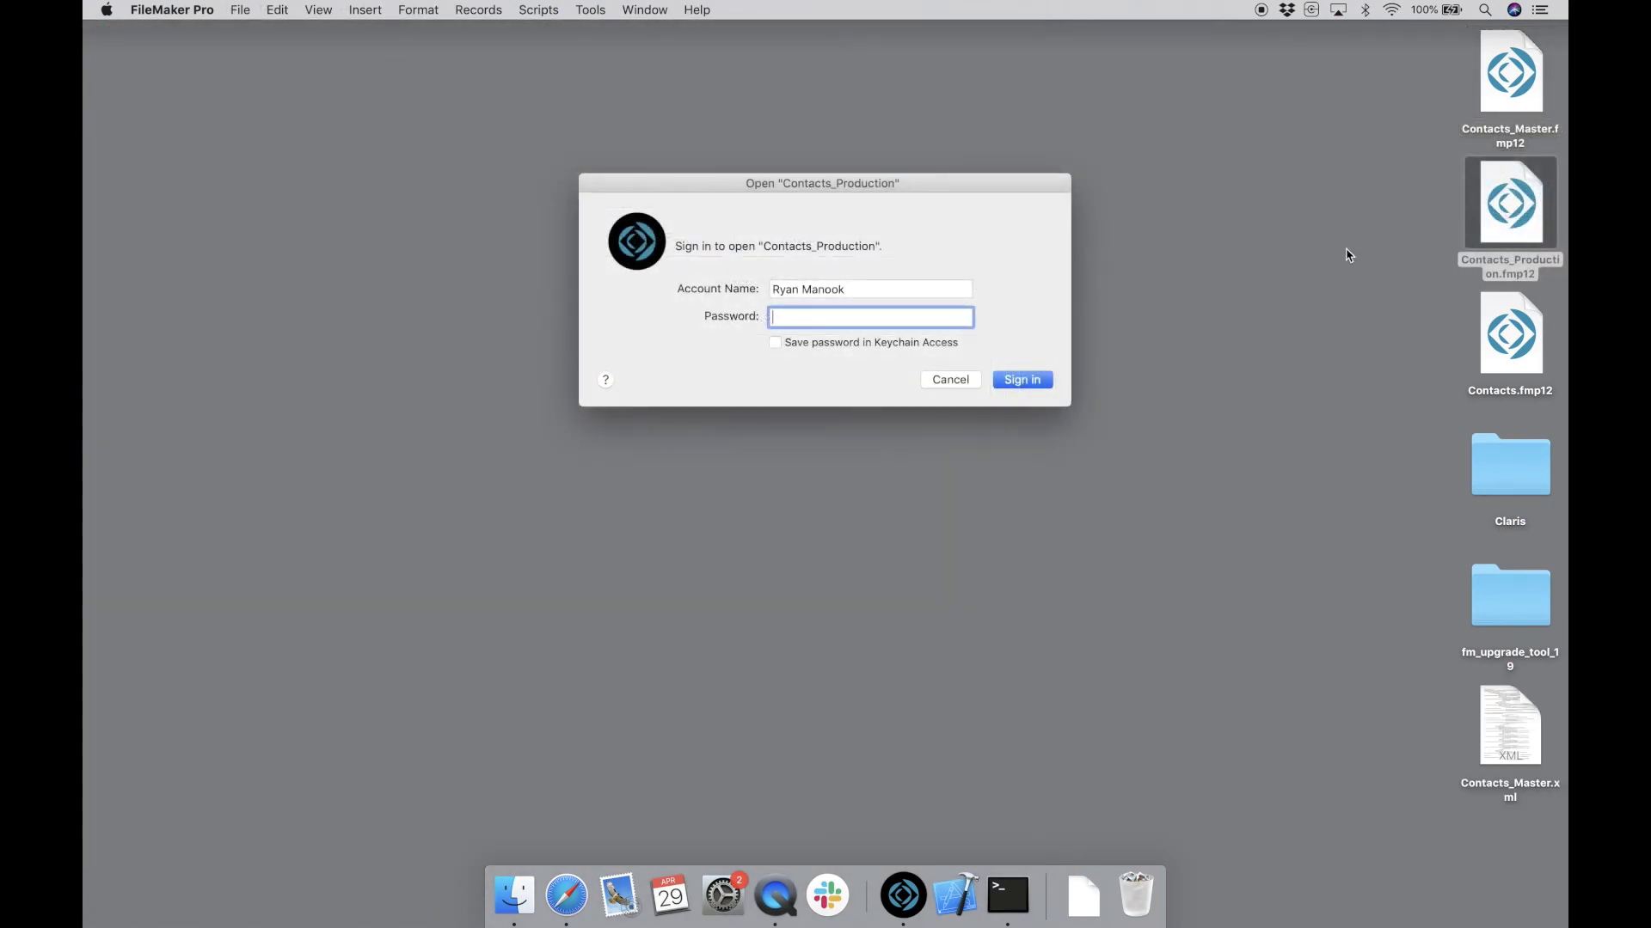
{"action": "type", "text": "*********"}
{"action": "key", "text": "shift+Tab"}
{"action": "type", "text": "admin"}
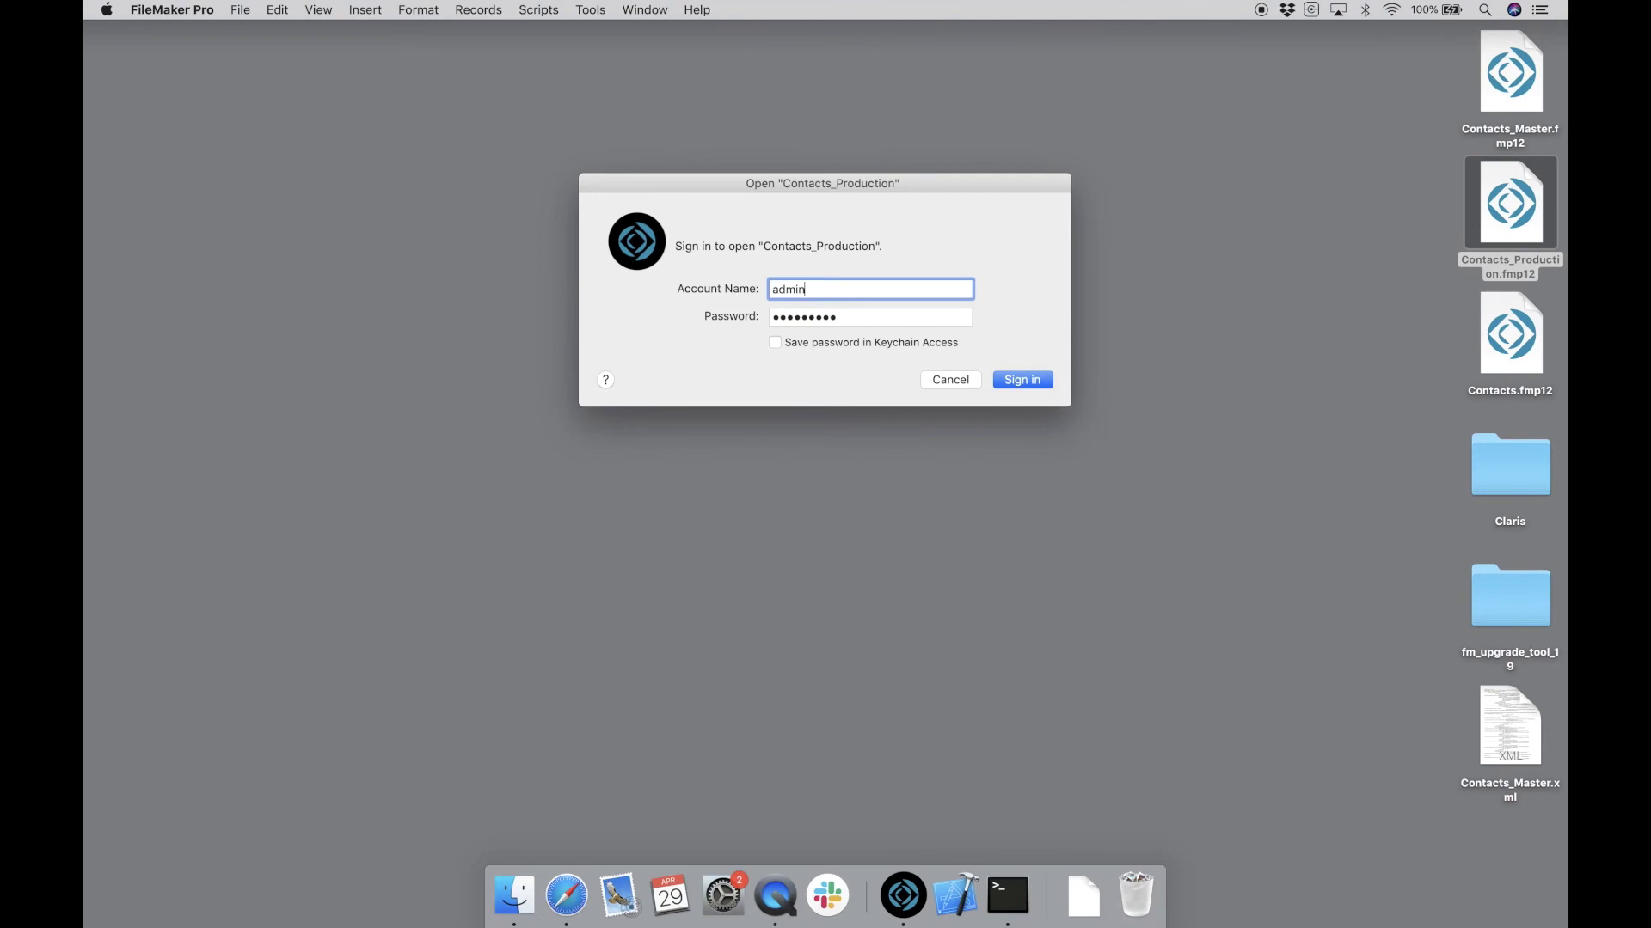
{"action": "key", "text": "Return"}
- Save Contacts_Production.xml to the Desktop and close the Contacts_Production window
{"action": "left_click", "coordinate": [590, 10]}
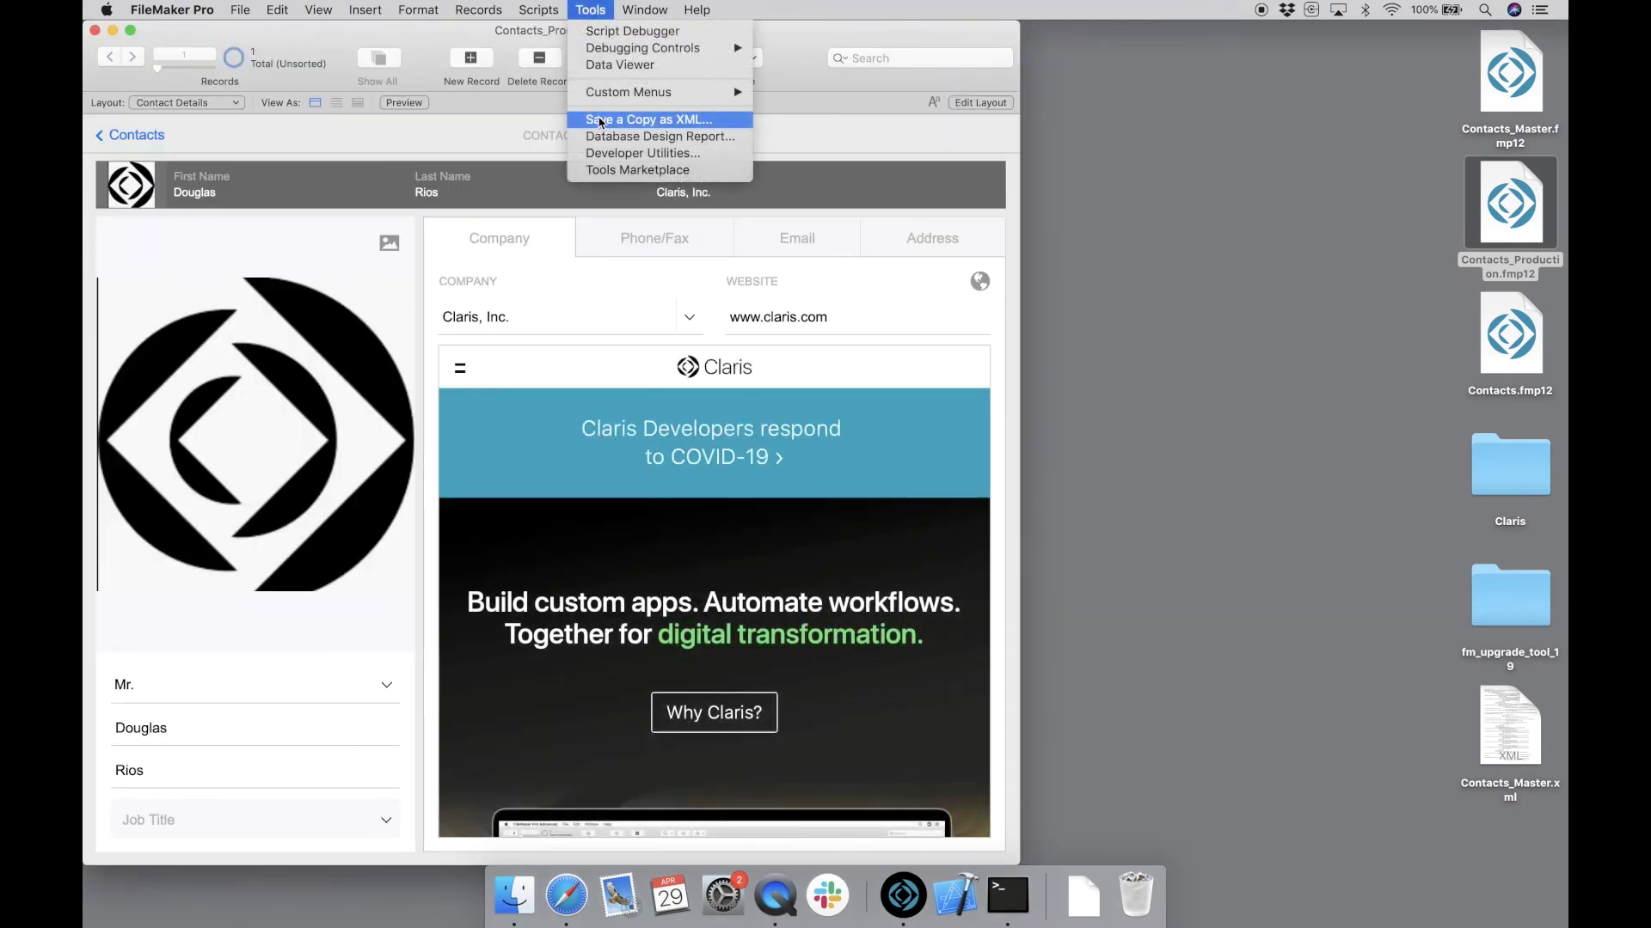
{"action": "left_click", "coordinate": [599, 121]}
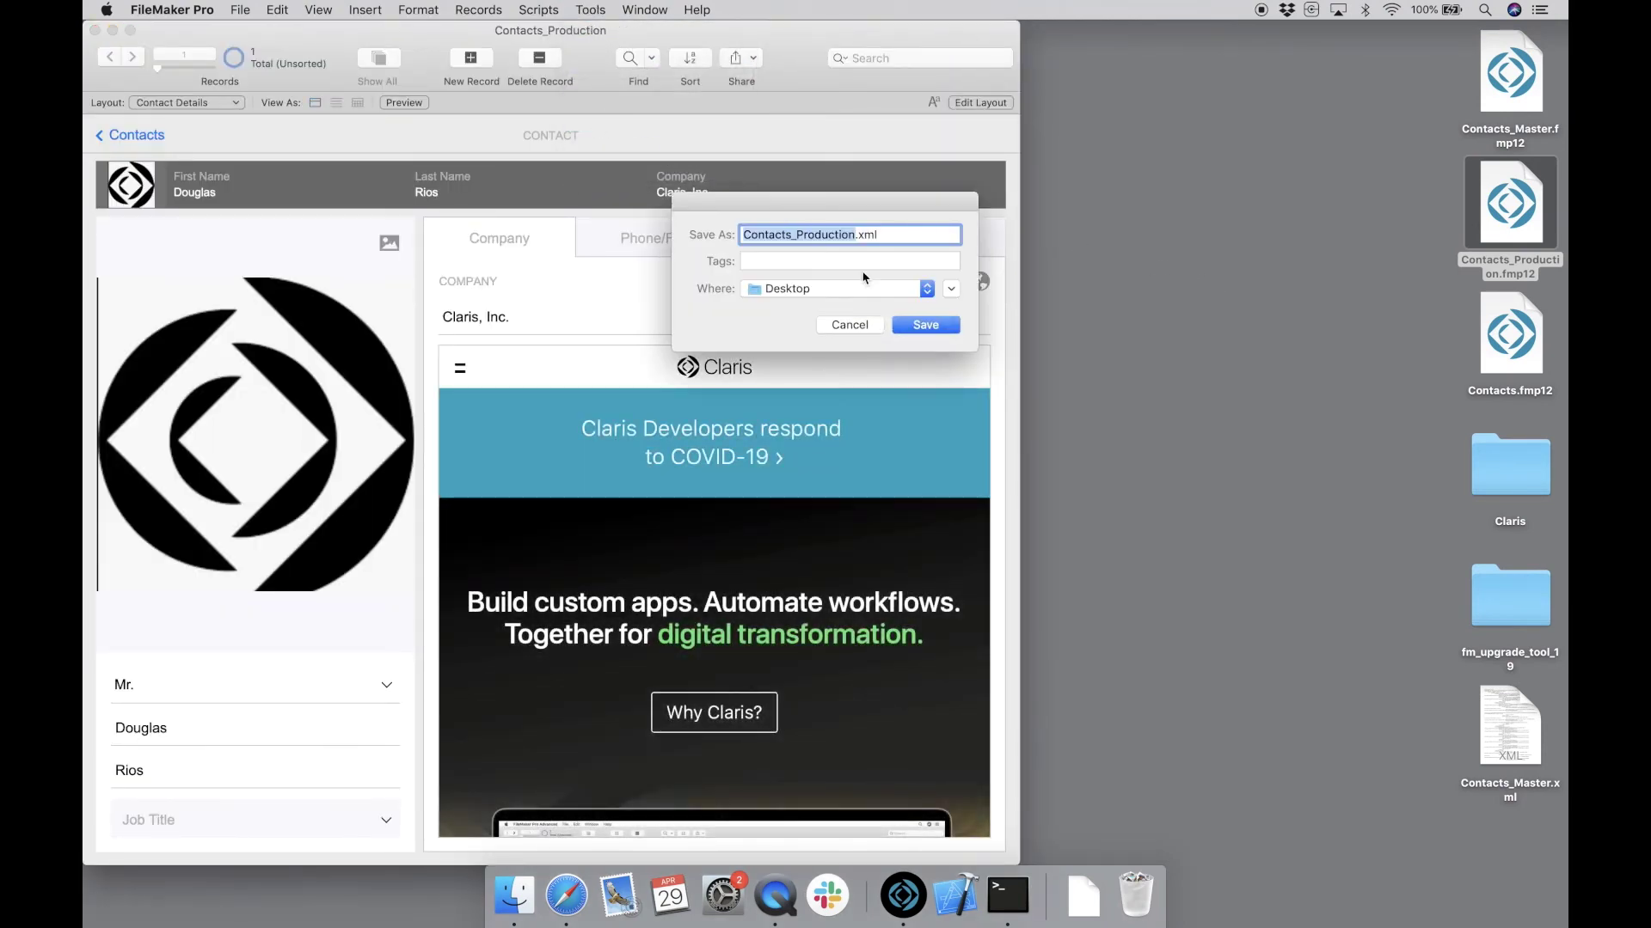
{"action": "left_click", "coordinate": [919, 325]}
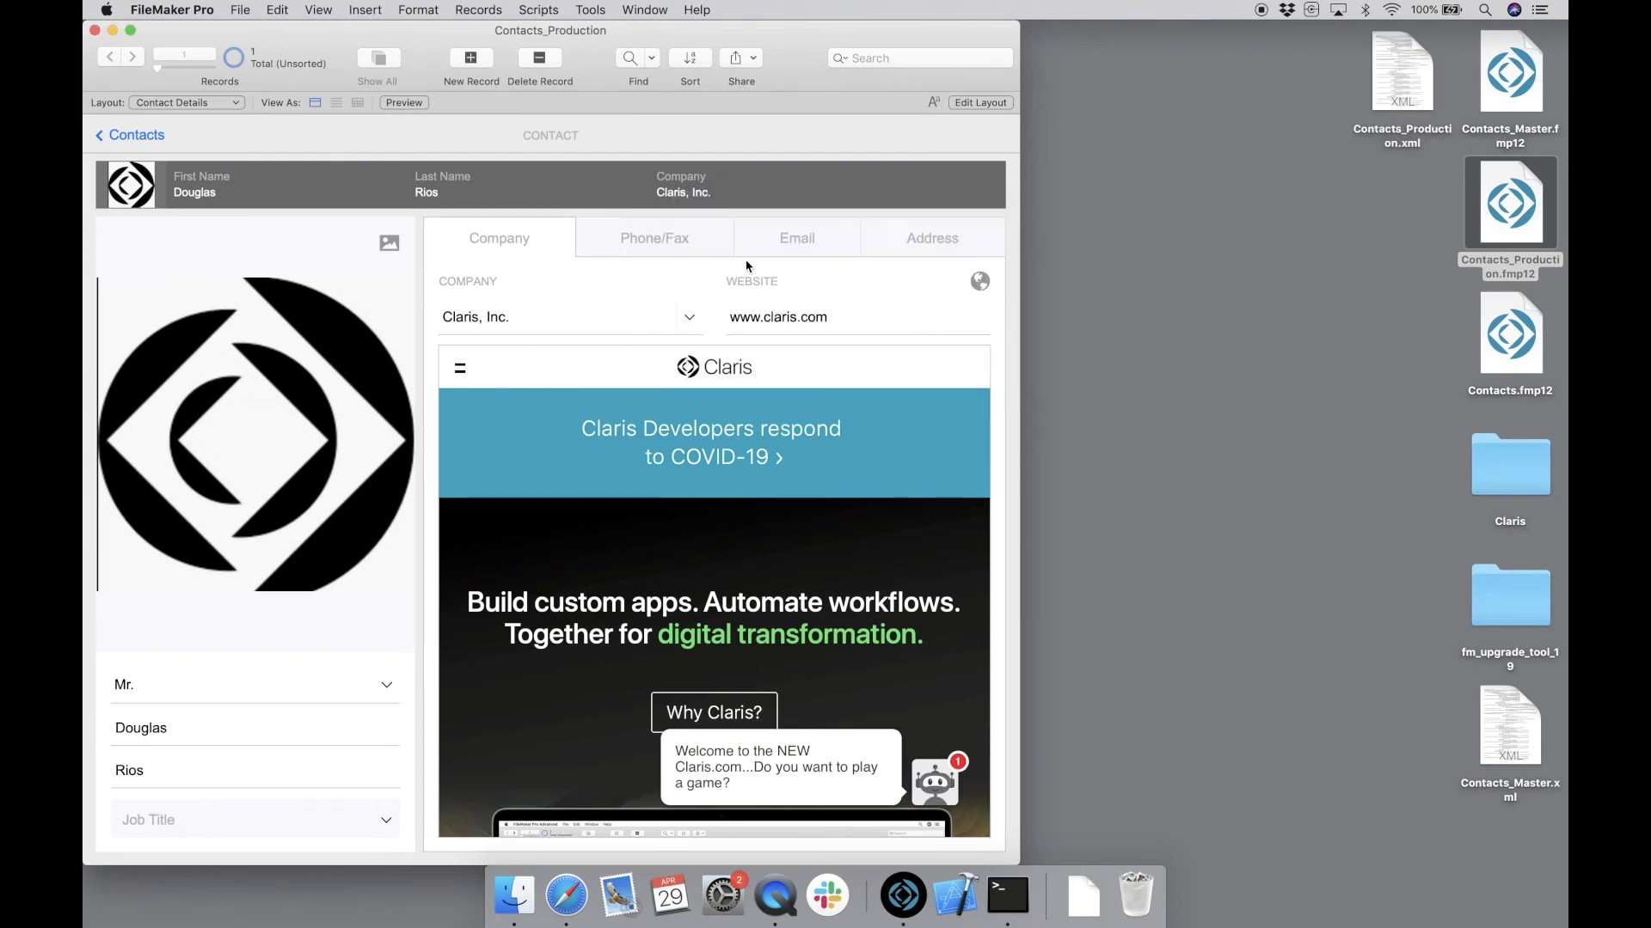
{"action": "left_click", "coordinate": [95, 31]}
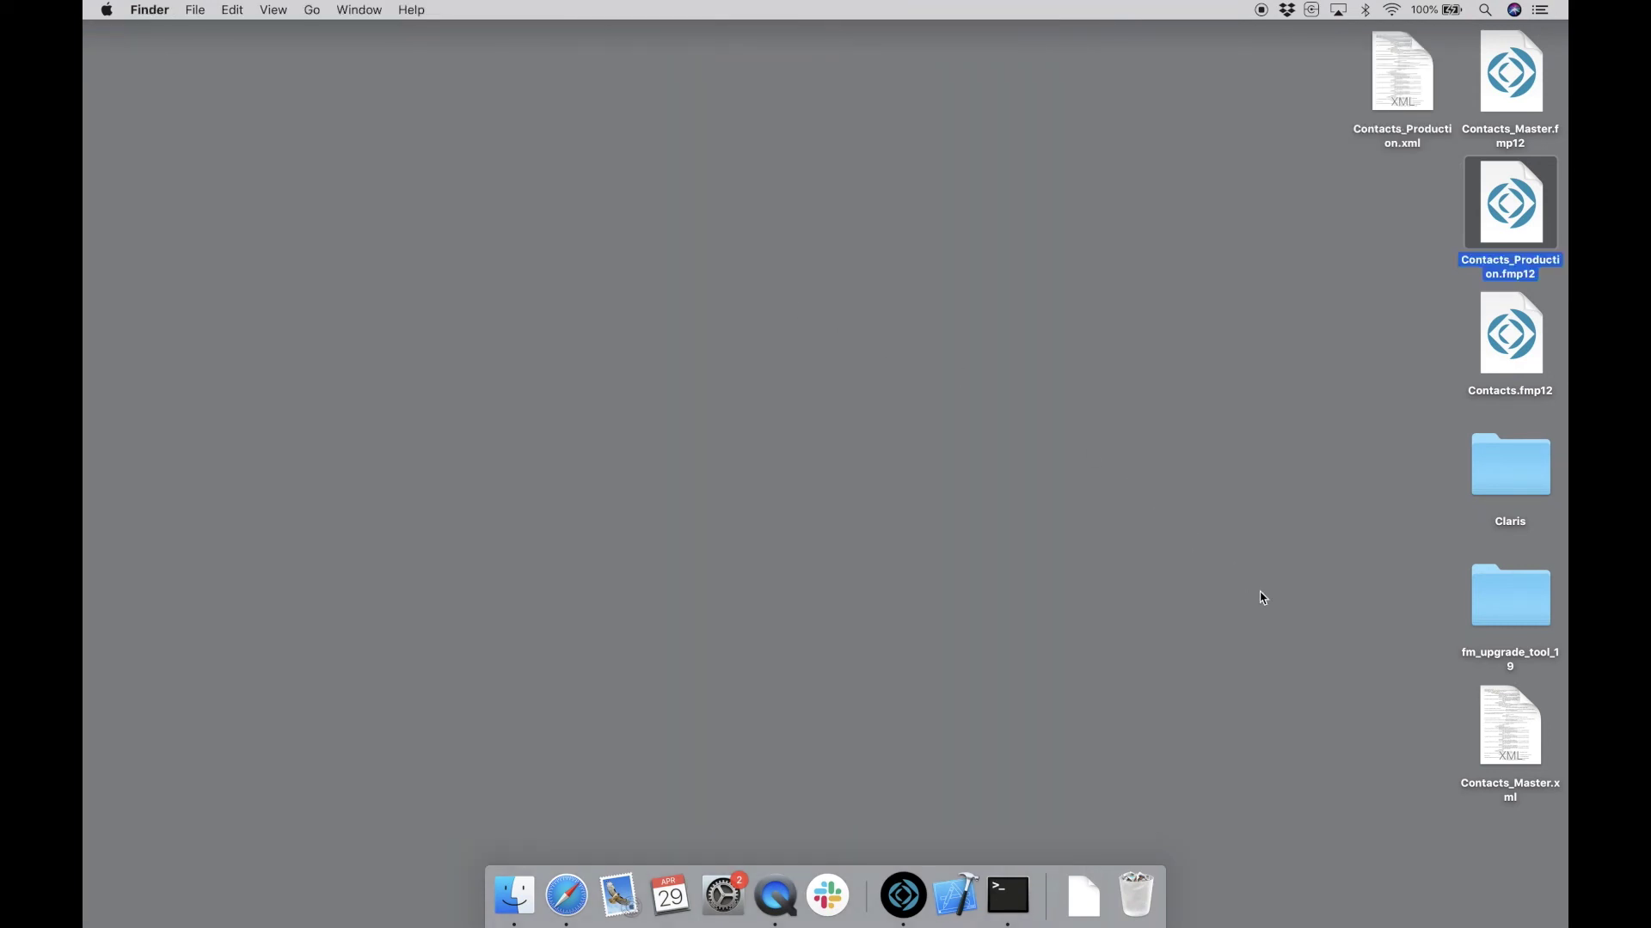
{"action": "left_click", "coordinate": [1264, 600]}
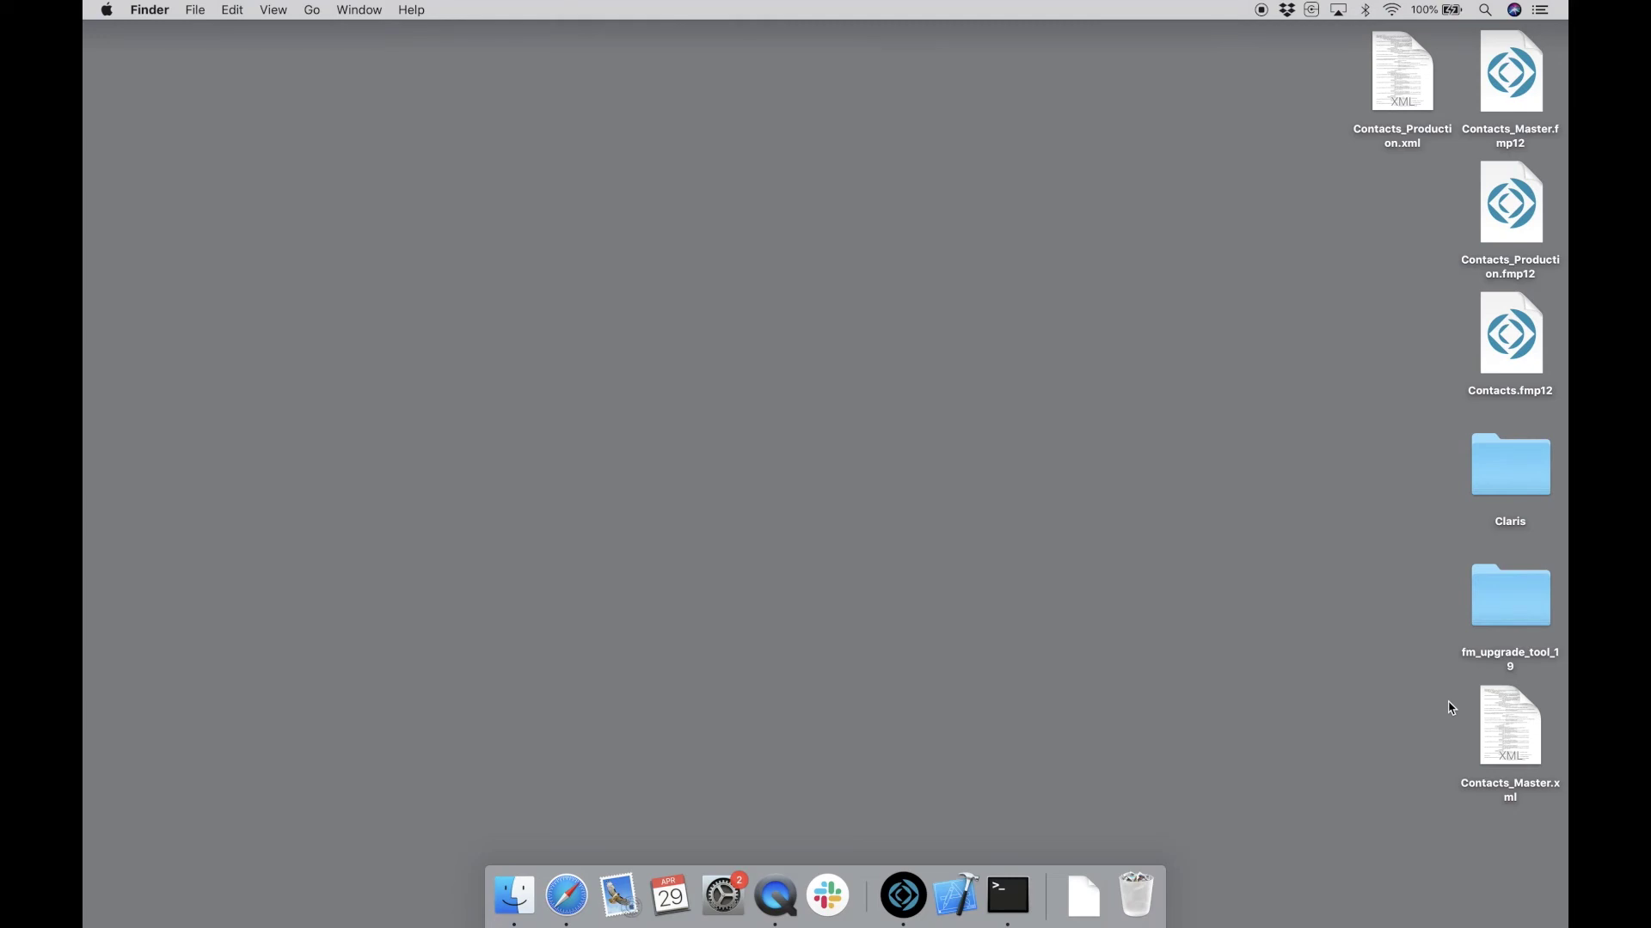
- Open Contacts_Master.xml from the desktop in Xcode
{"action": "double_click", "coordinate": [1502, 730]}
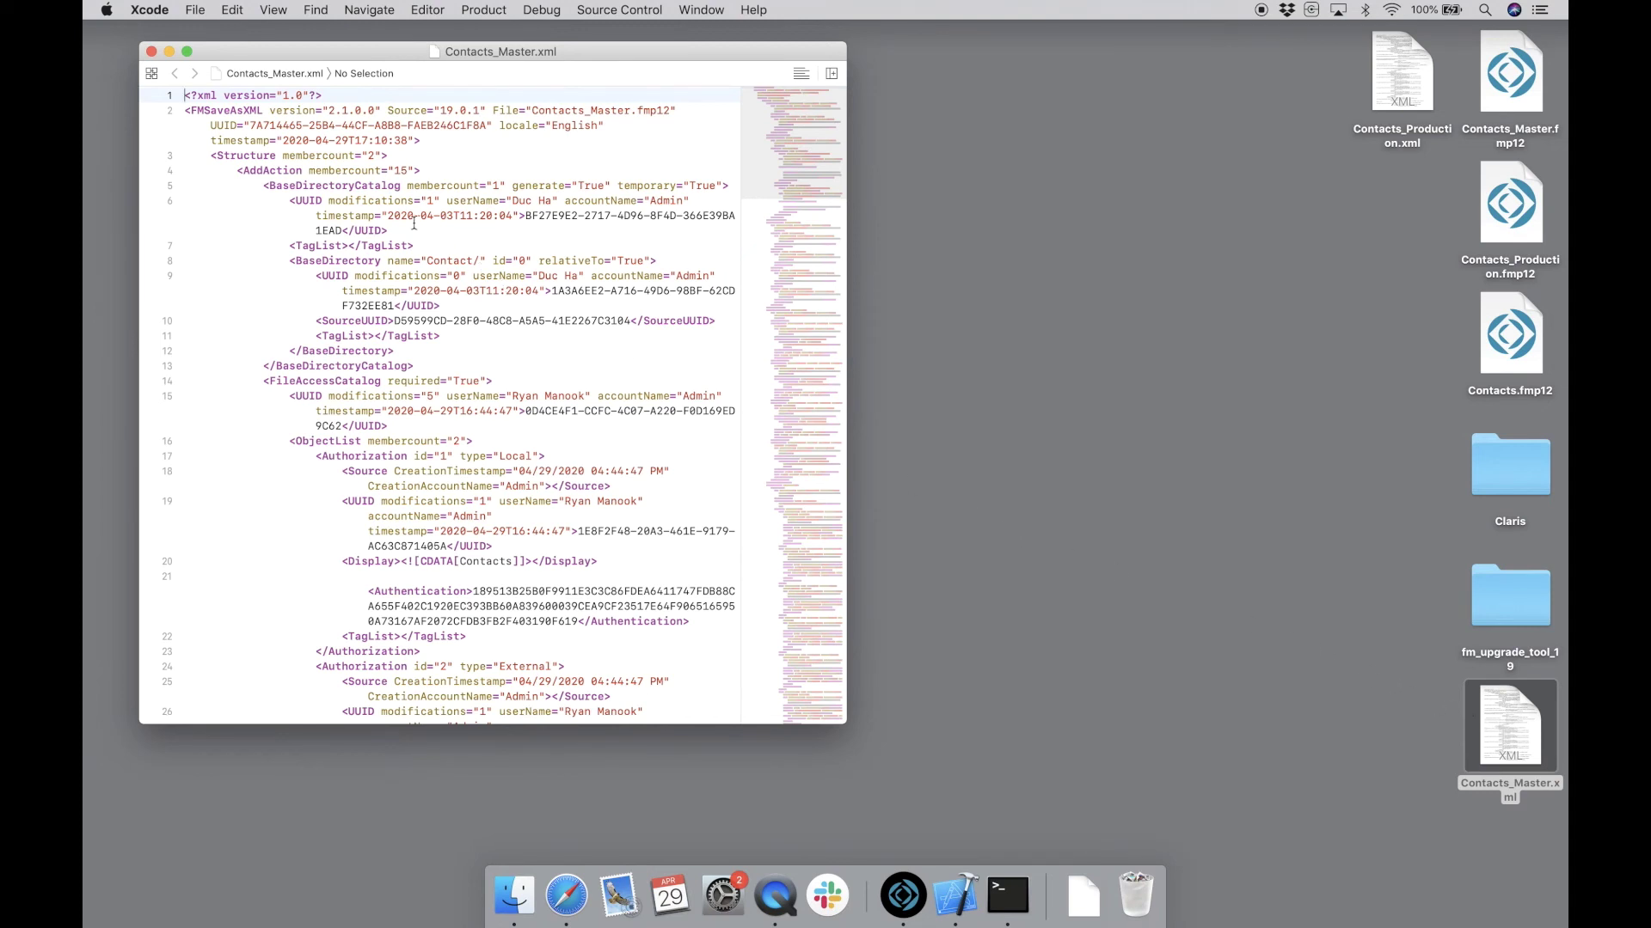
- Rename the root tag FMSaveAsXML to FMUpgradeToolPatch and review the Department, Years and Salary definitions
{"action": "left_click_drag", "start_coordinate": [263, 112], "coordinate": [205, 118]}
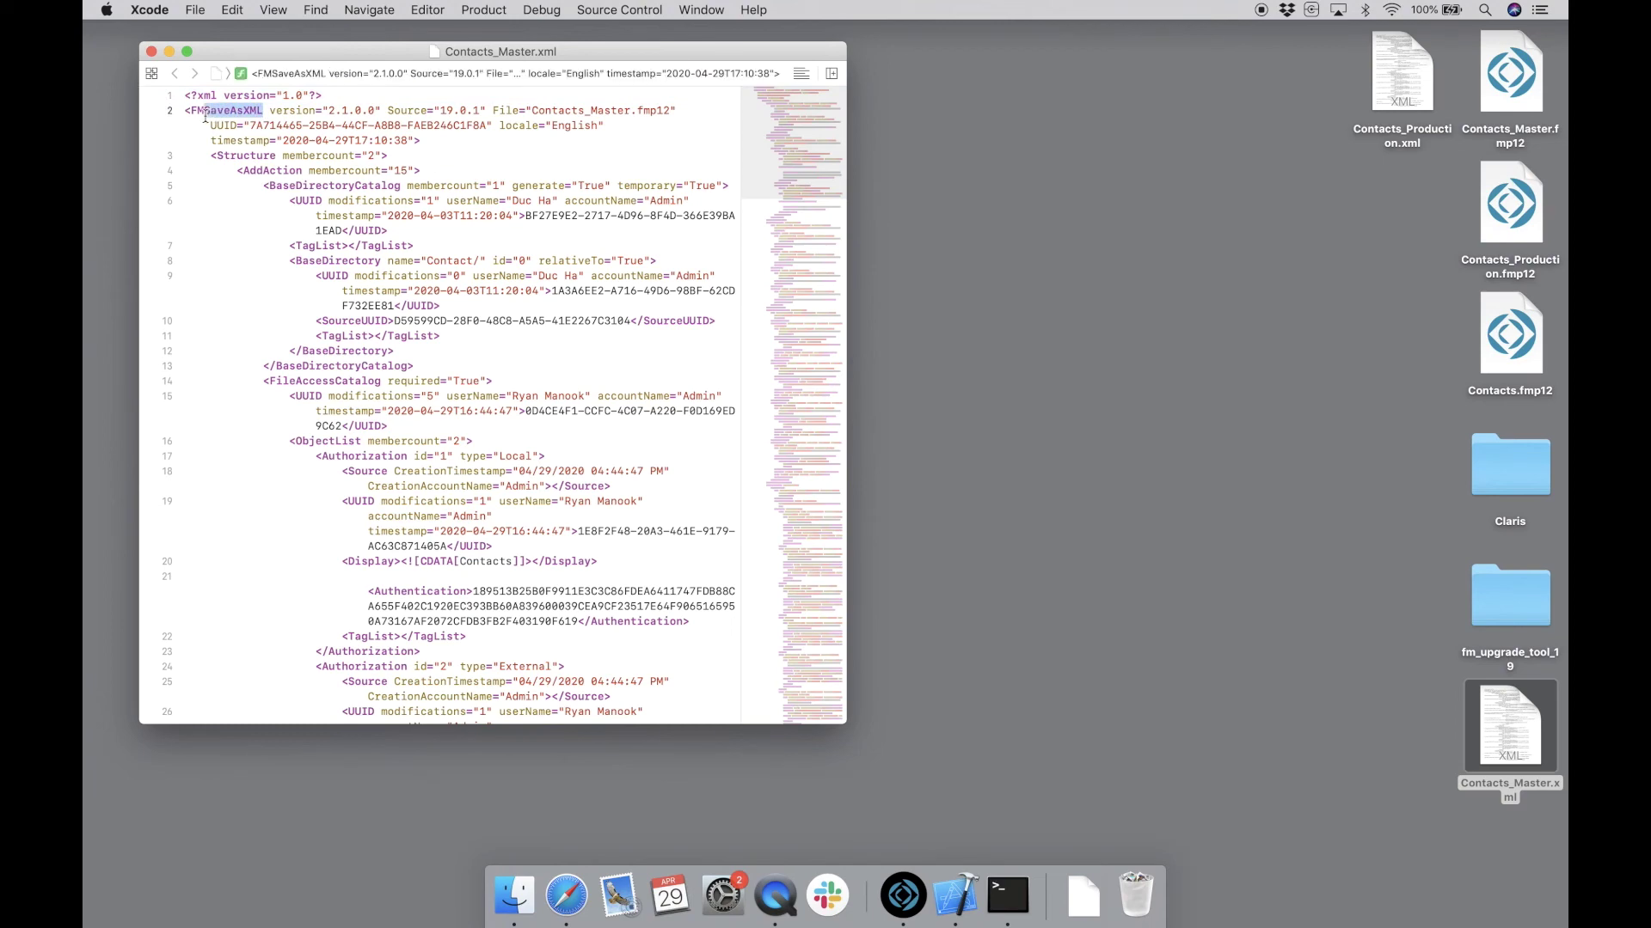
{"action": "type", "text": "UpgradeT"}
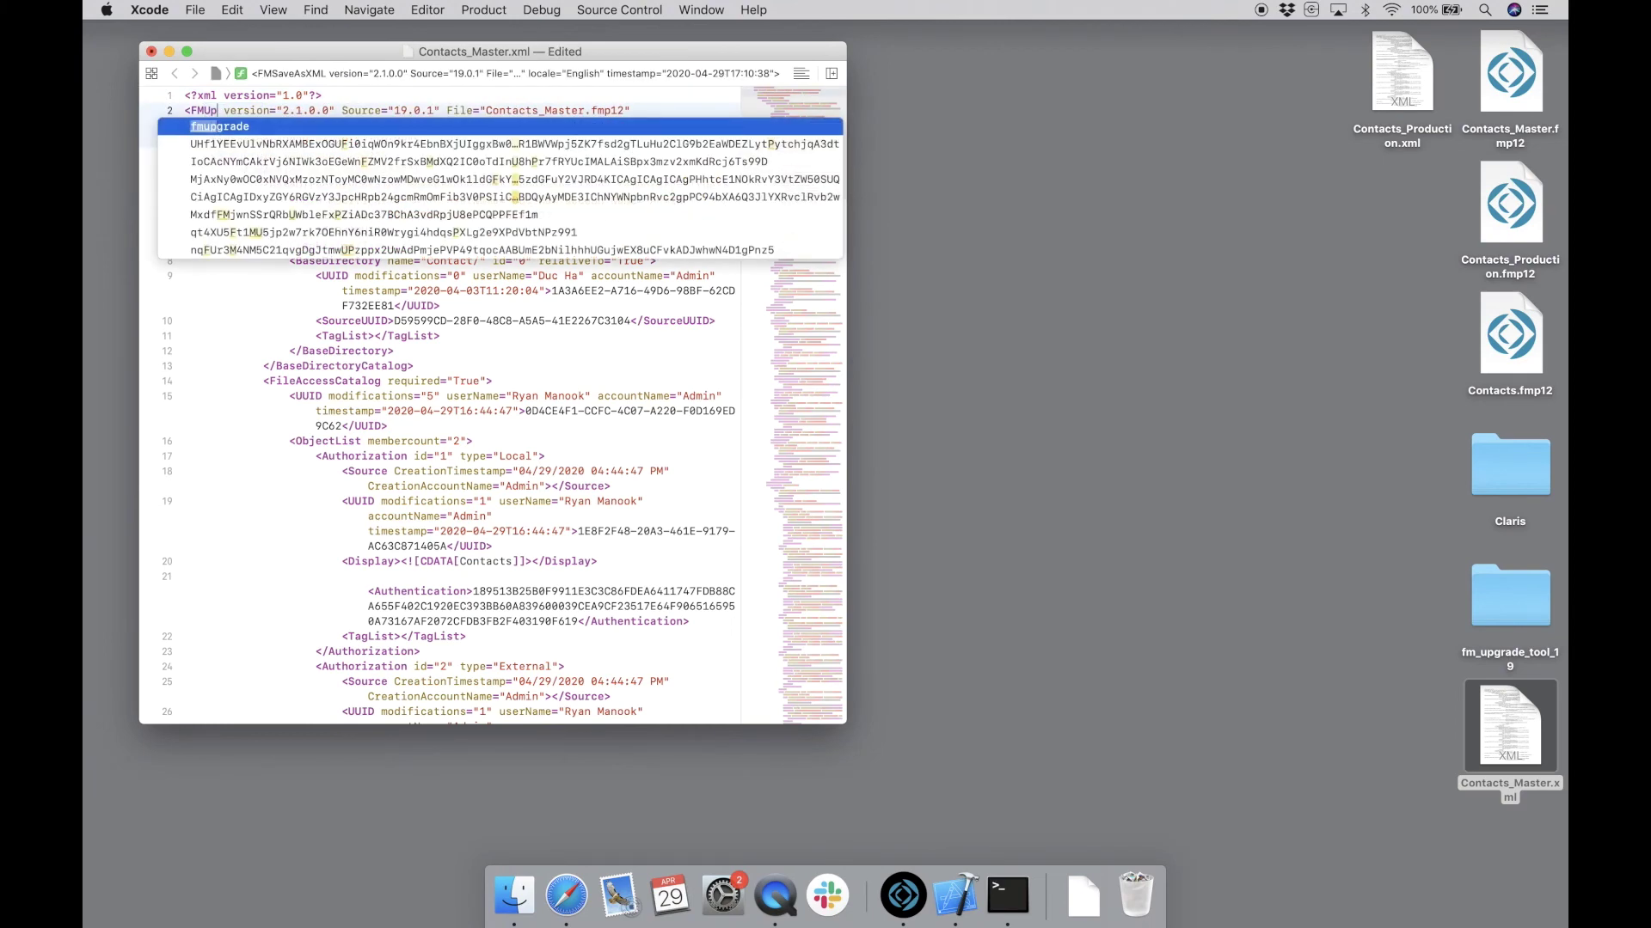
{"action": "type", "text": "oolPatc"}
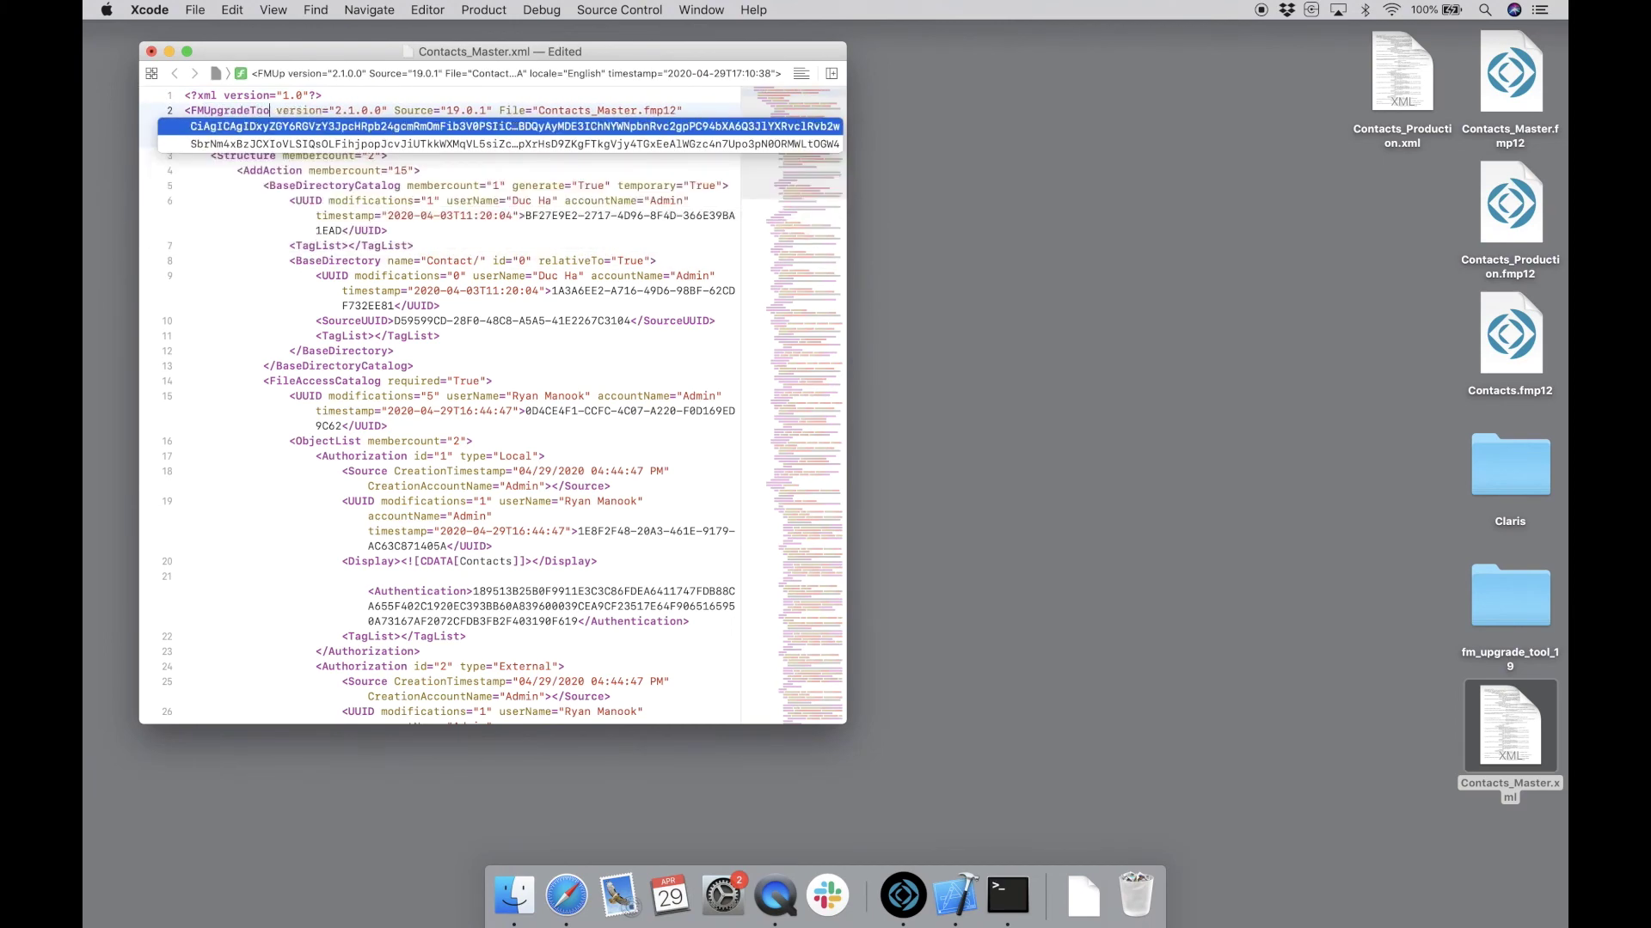
{"action": "type", "text": "h"}
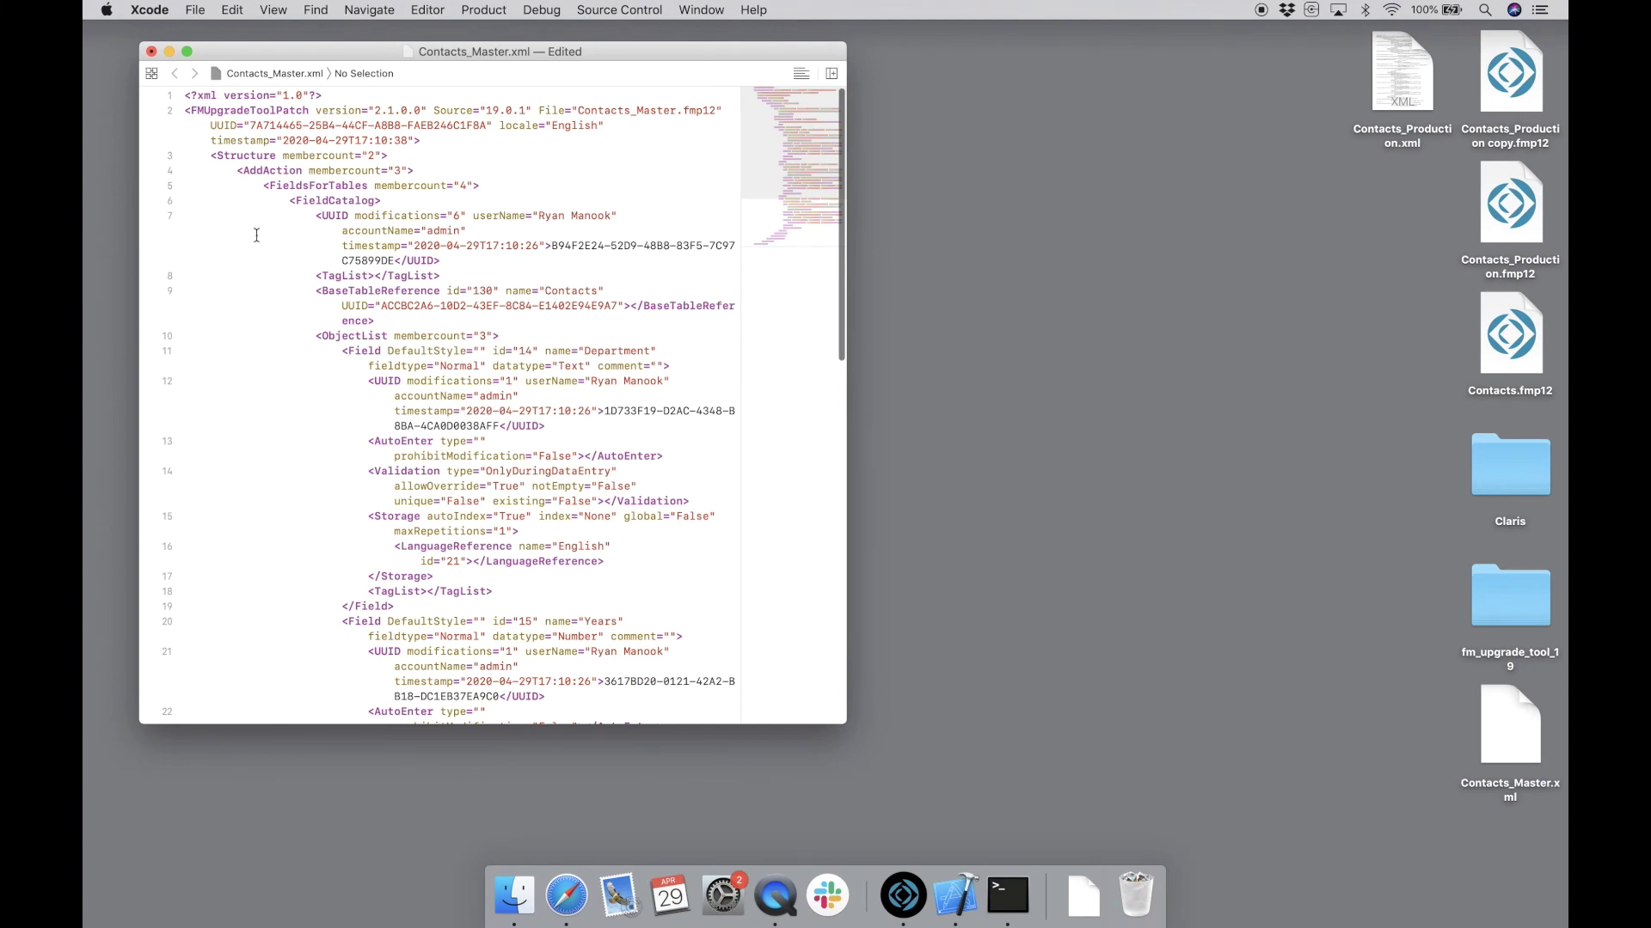
{"action": "scroll", "coordinate": [258, 239], "scroll_direction": "down", "scroll_amount": 1}
{"action": "scroll", "coordinate": [257, 240], "scroll_direction": "down", "scroll_amount": 5}
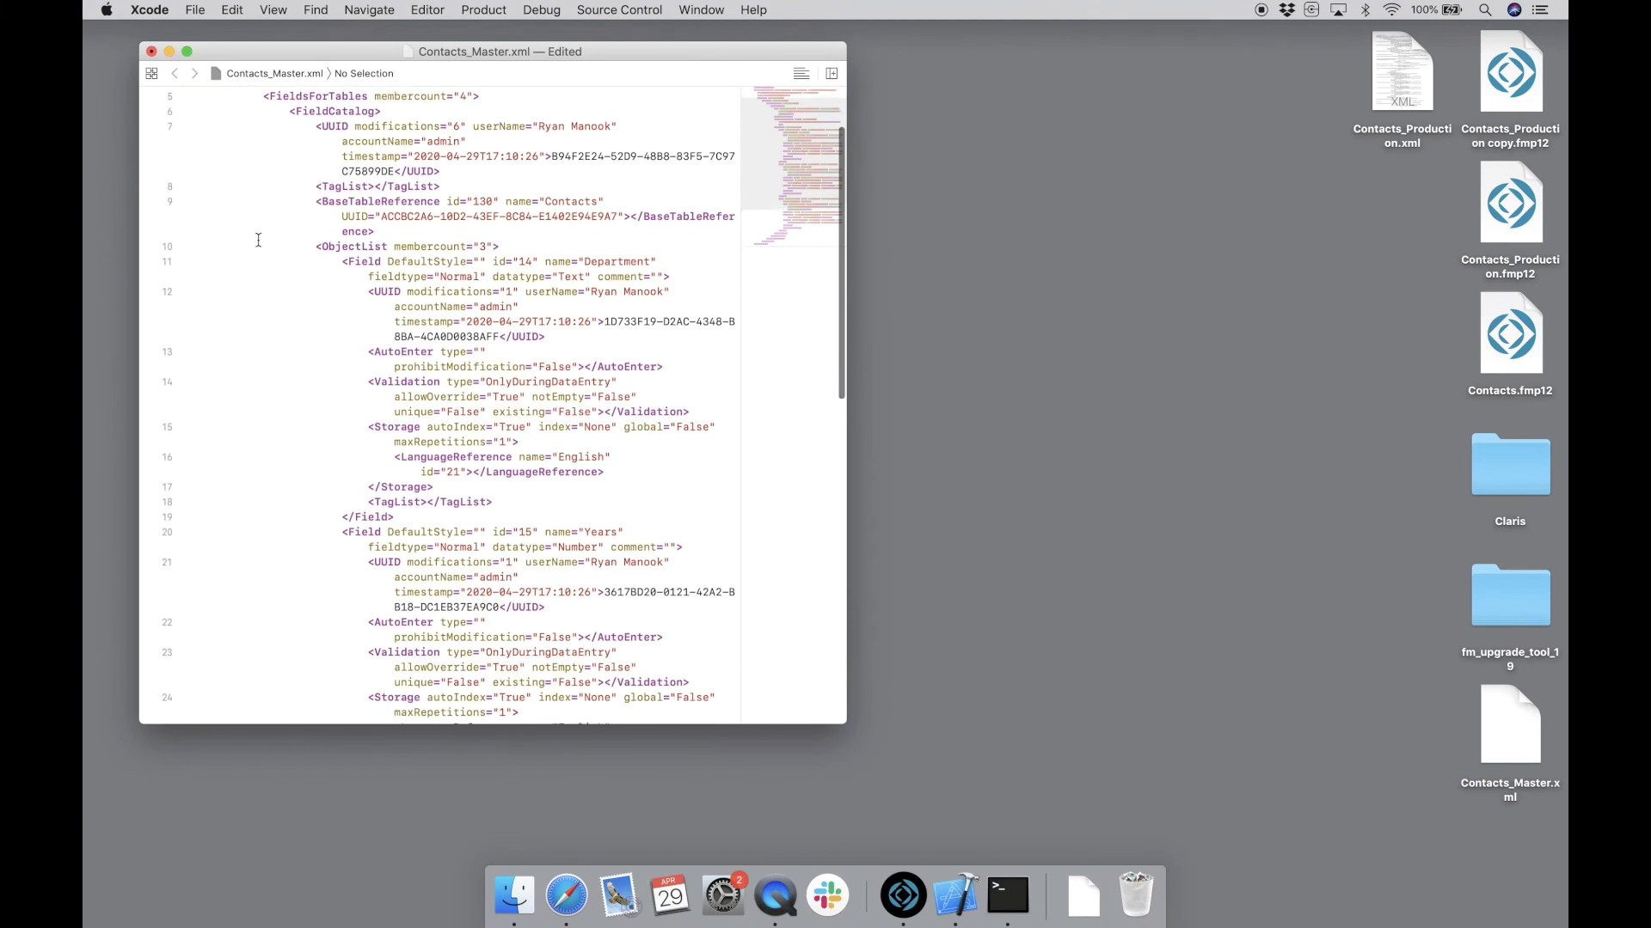
{"action": "scroll", "coordinate": [290, 306], "scroll_direction": "down", "scroll_amount": 5}
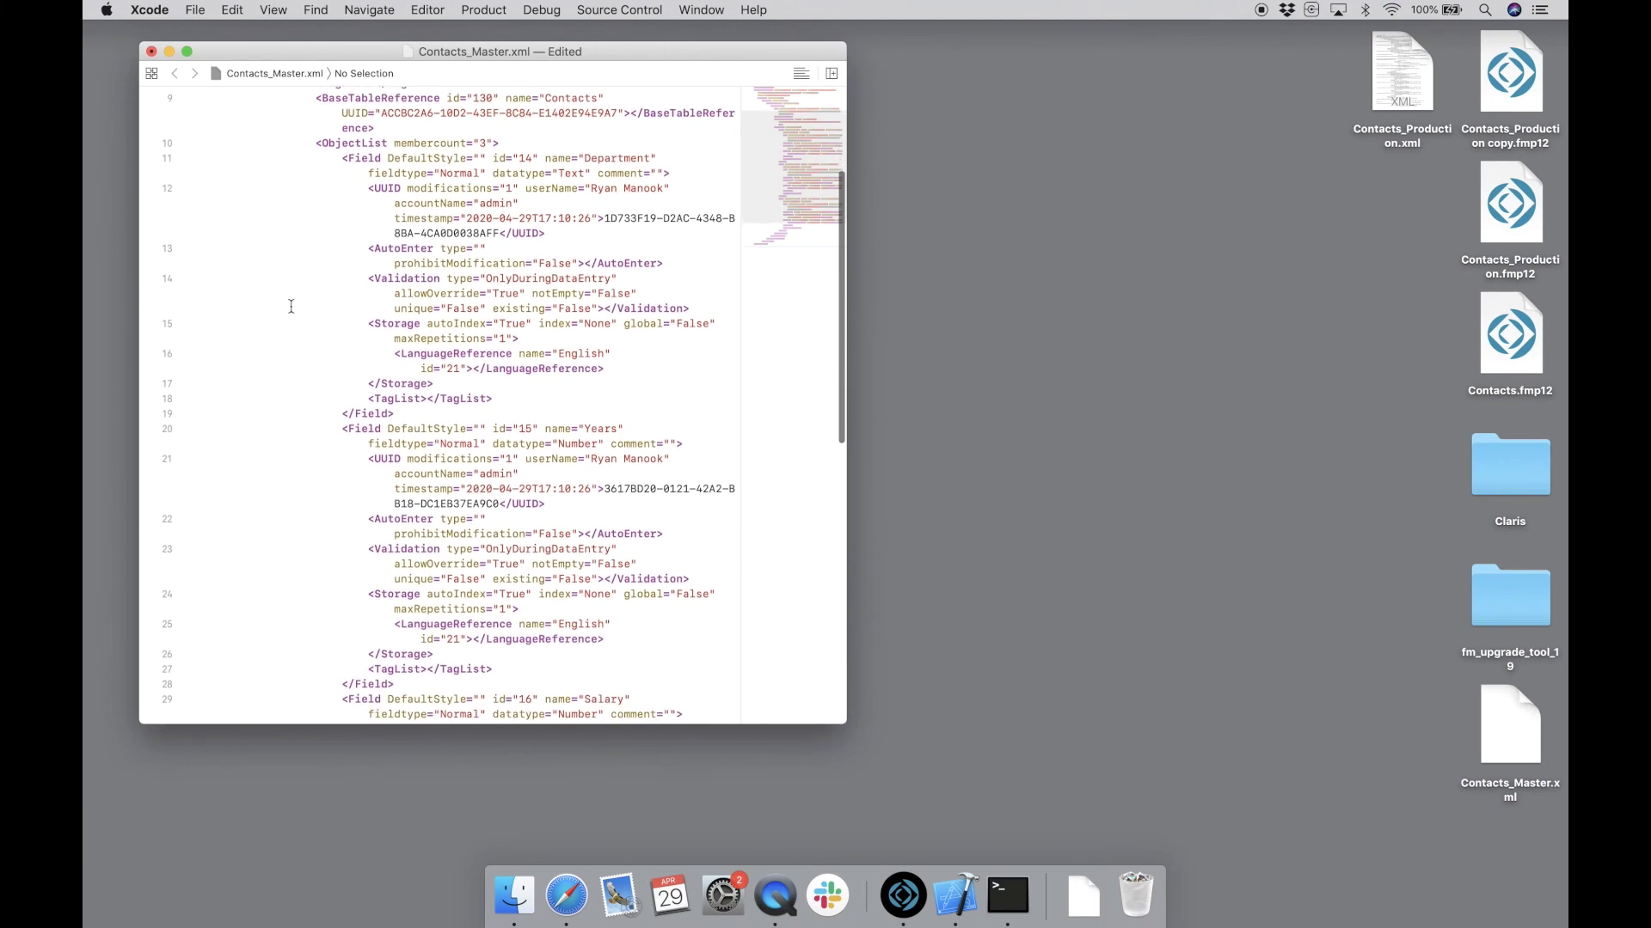
{"action": "scroll", "coordinate": [290, 306], "scroll_direction": "down", "scroll_amount": 1}
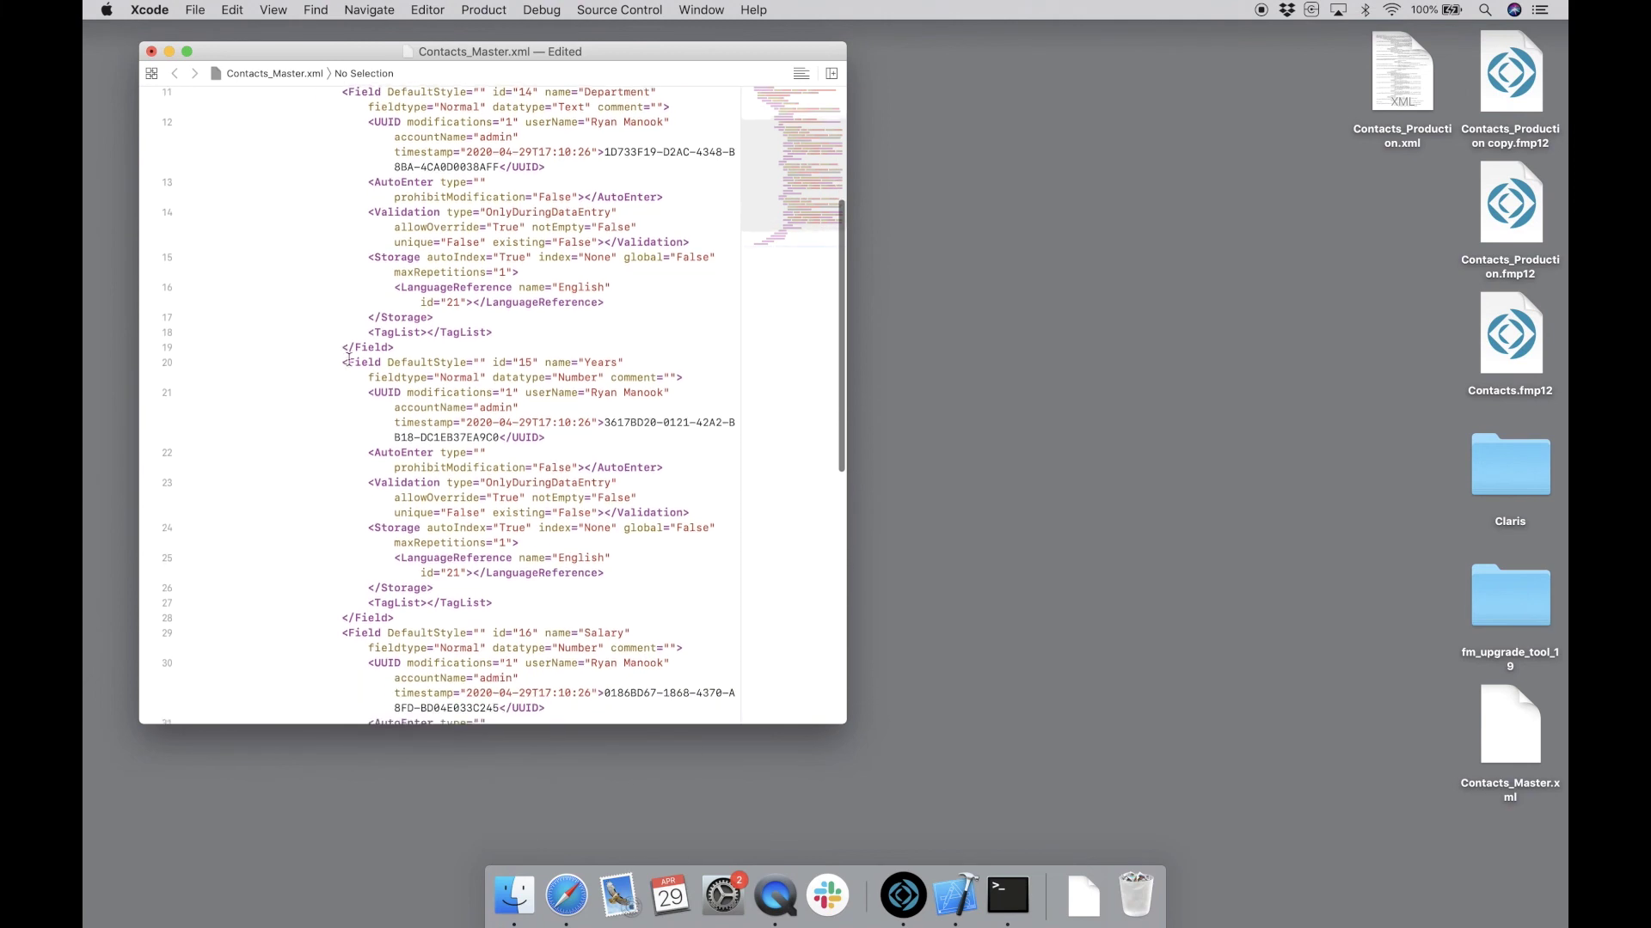
{"action": "scroll", "coordinate": [360, 366], "scroll_direction": "down", "scroll_amount": 5}
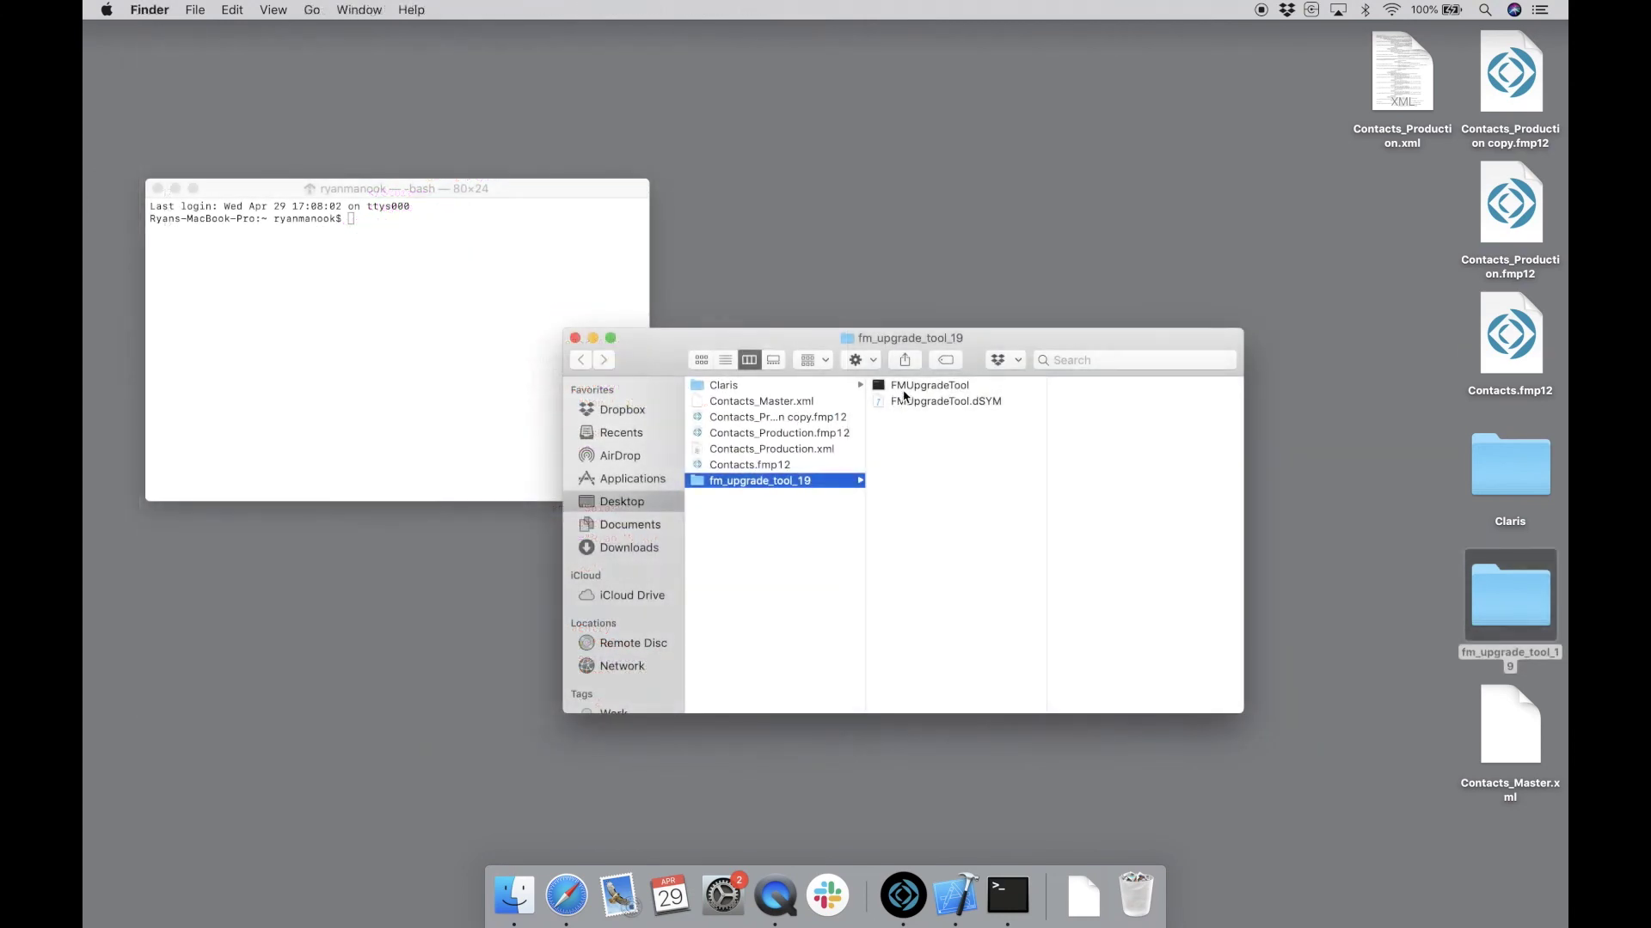
- Run FMUpgradeTool --update on Contacts_Production.fmp12 with the Contacts_Master.xml patch
{"action": "left_click", "coordinate": [914, 389]}
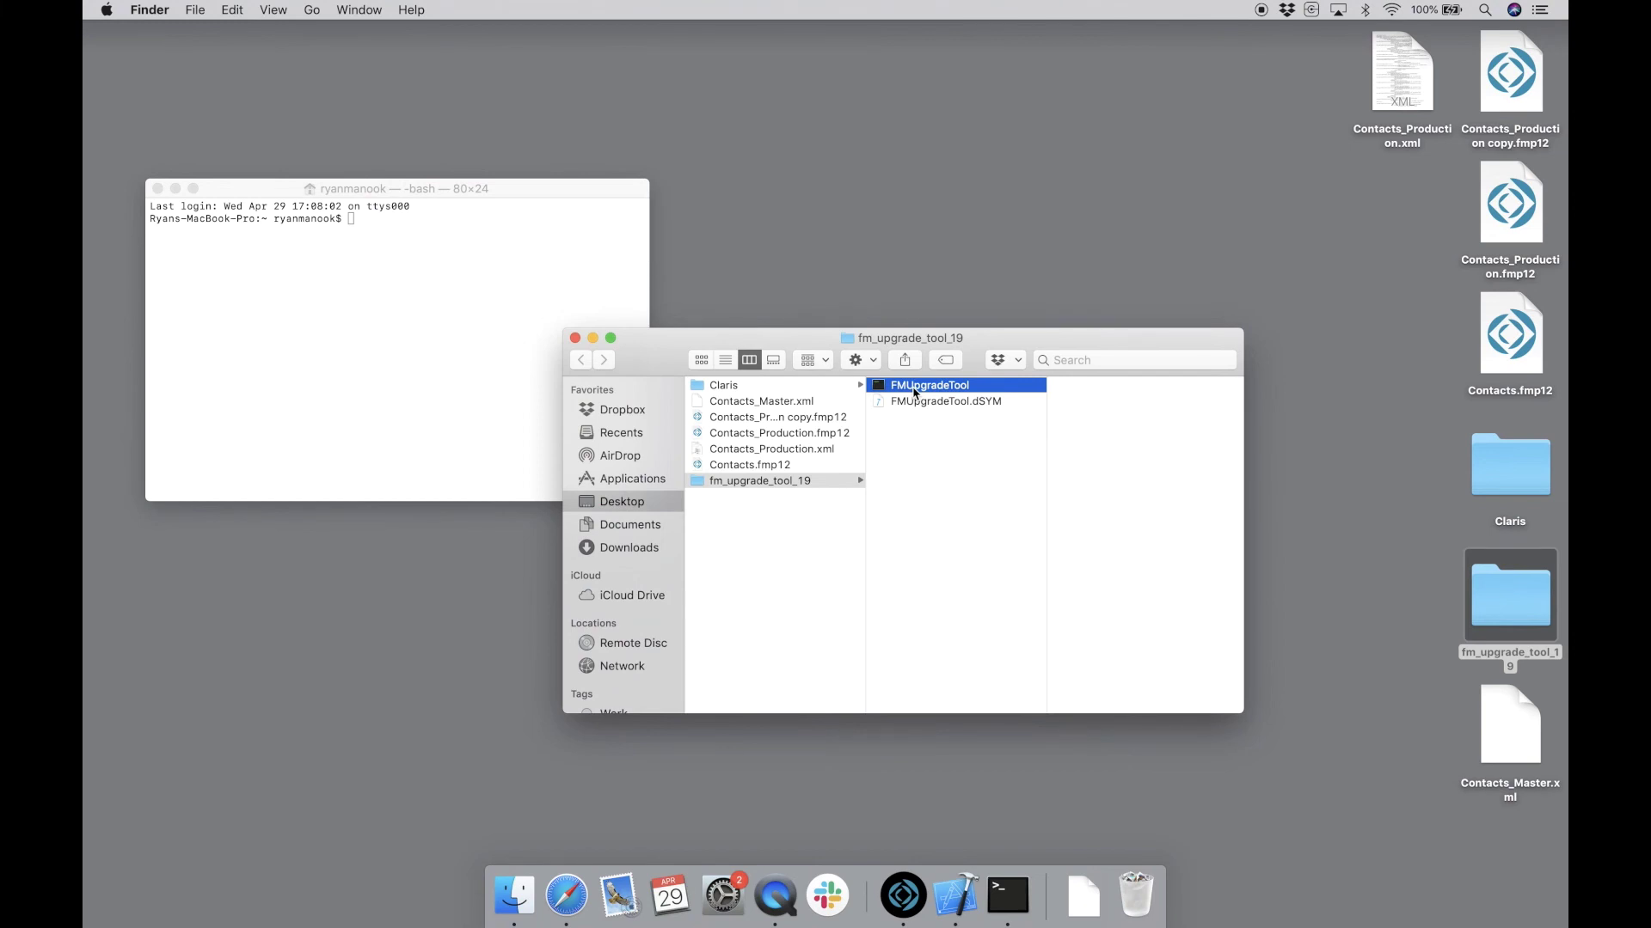
{"action": "left_click_drag", "start_coordinate": [914, 389], "coordinate": [467, 280]}
{"action": "key", "text": "super+w"}
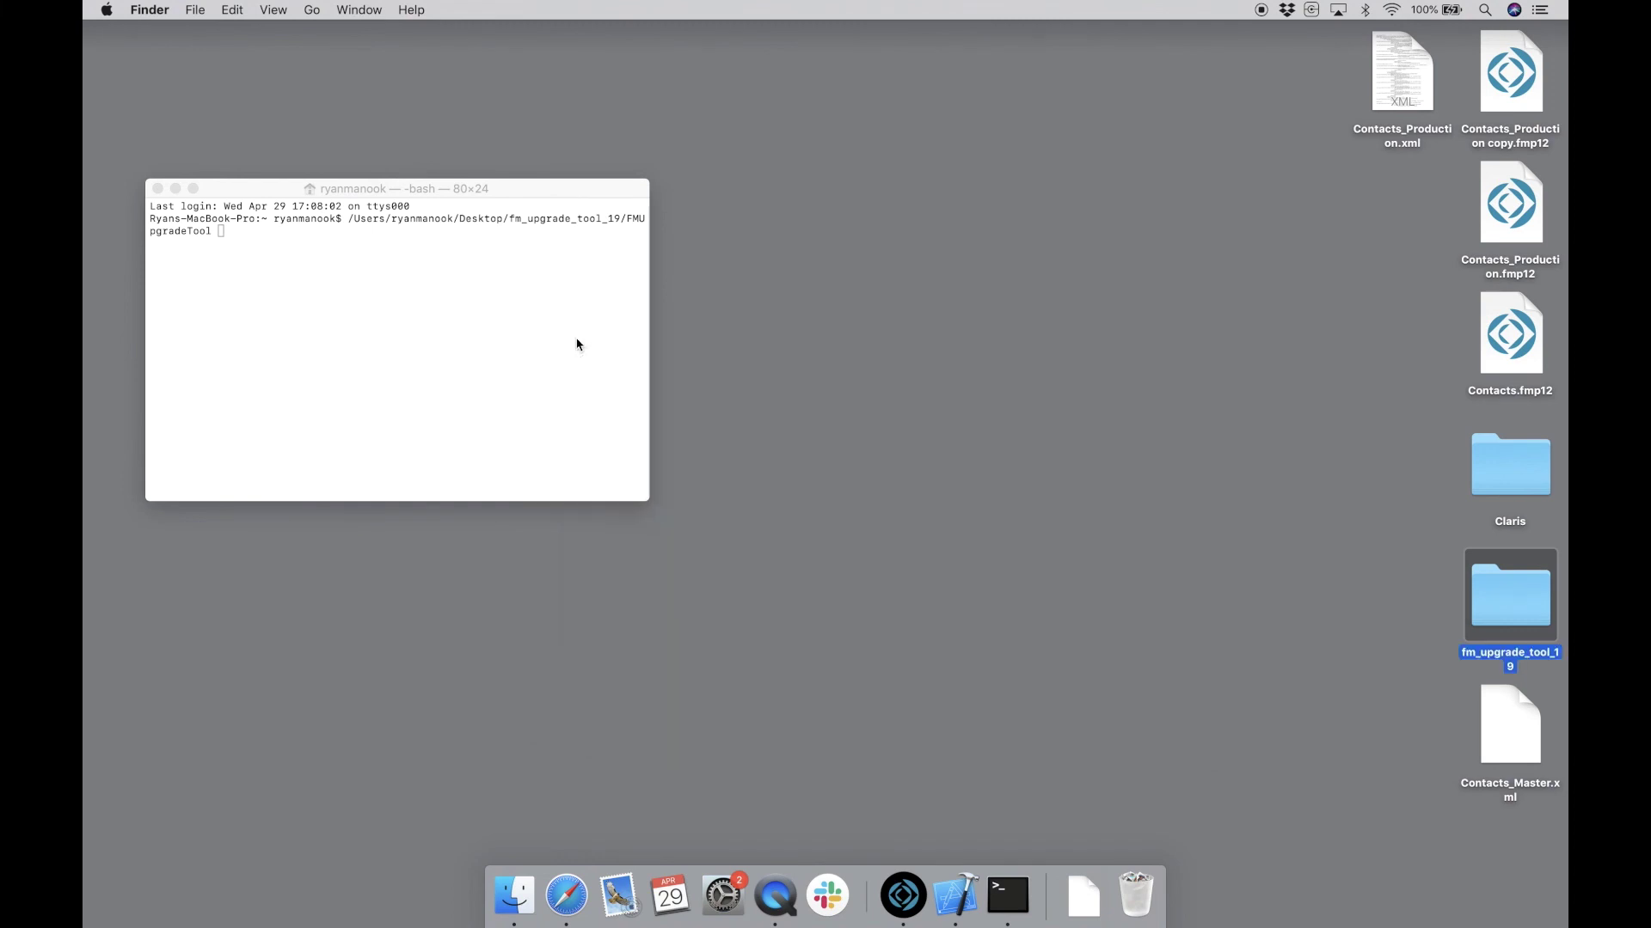
{"action": "left_click", "coordinate": [540, 330]}
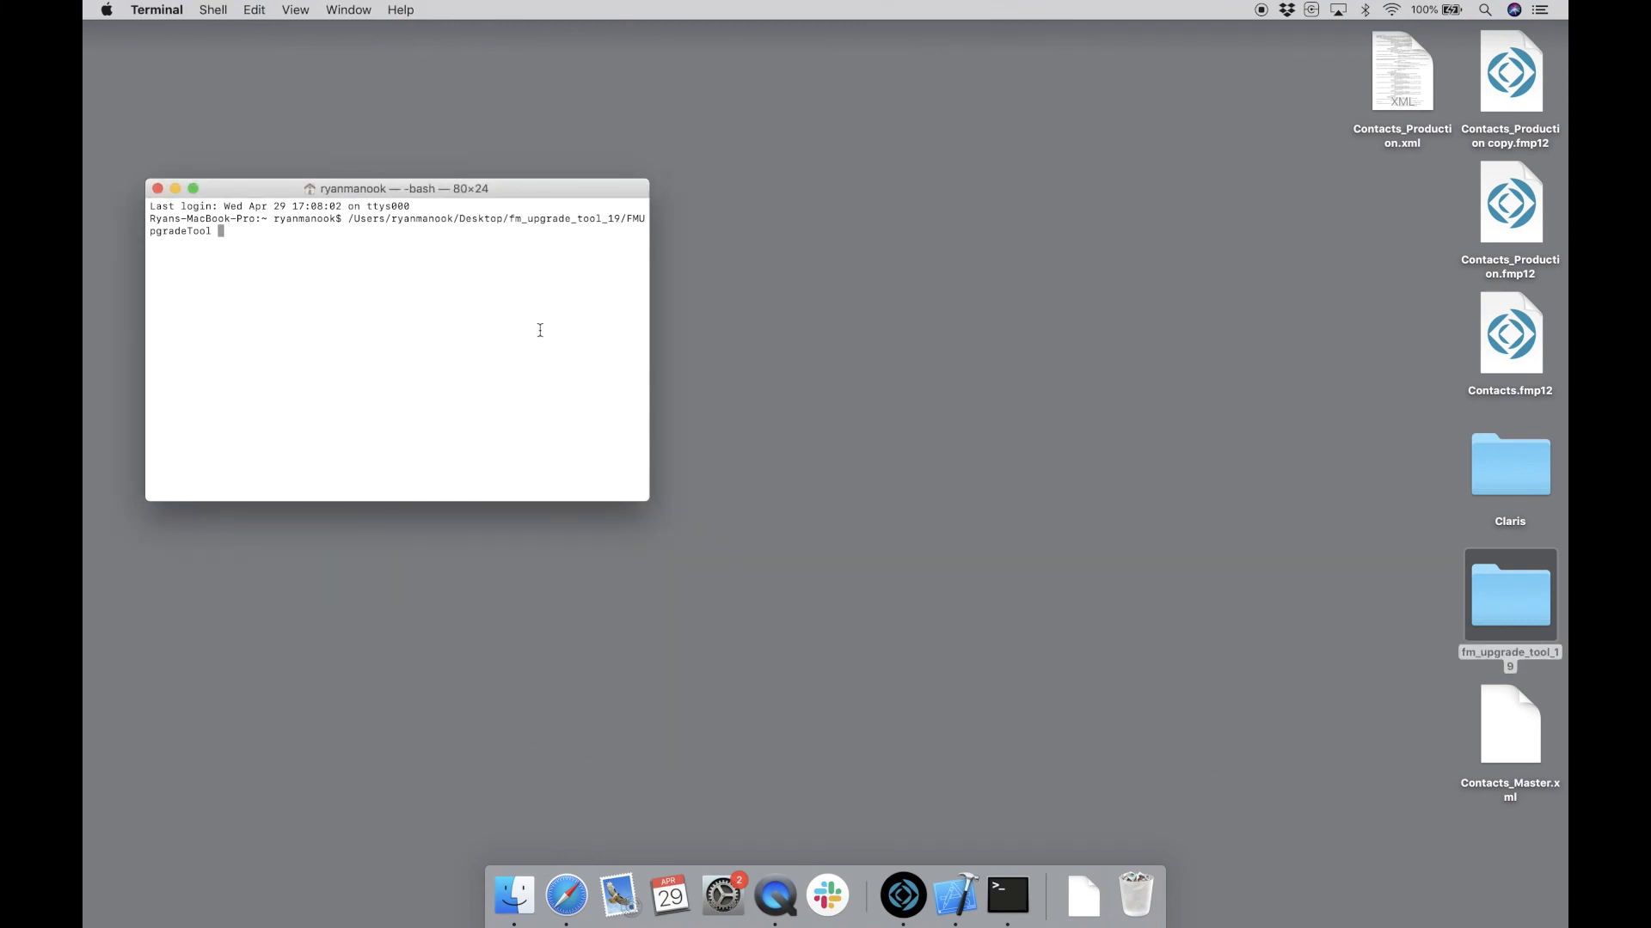
{"action": "type", "text": "--update -src_path"}
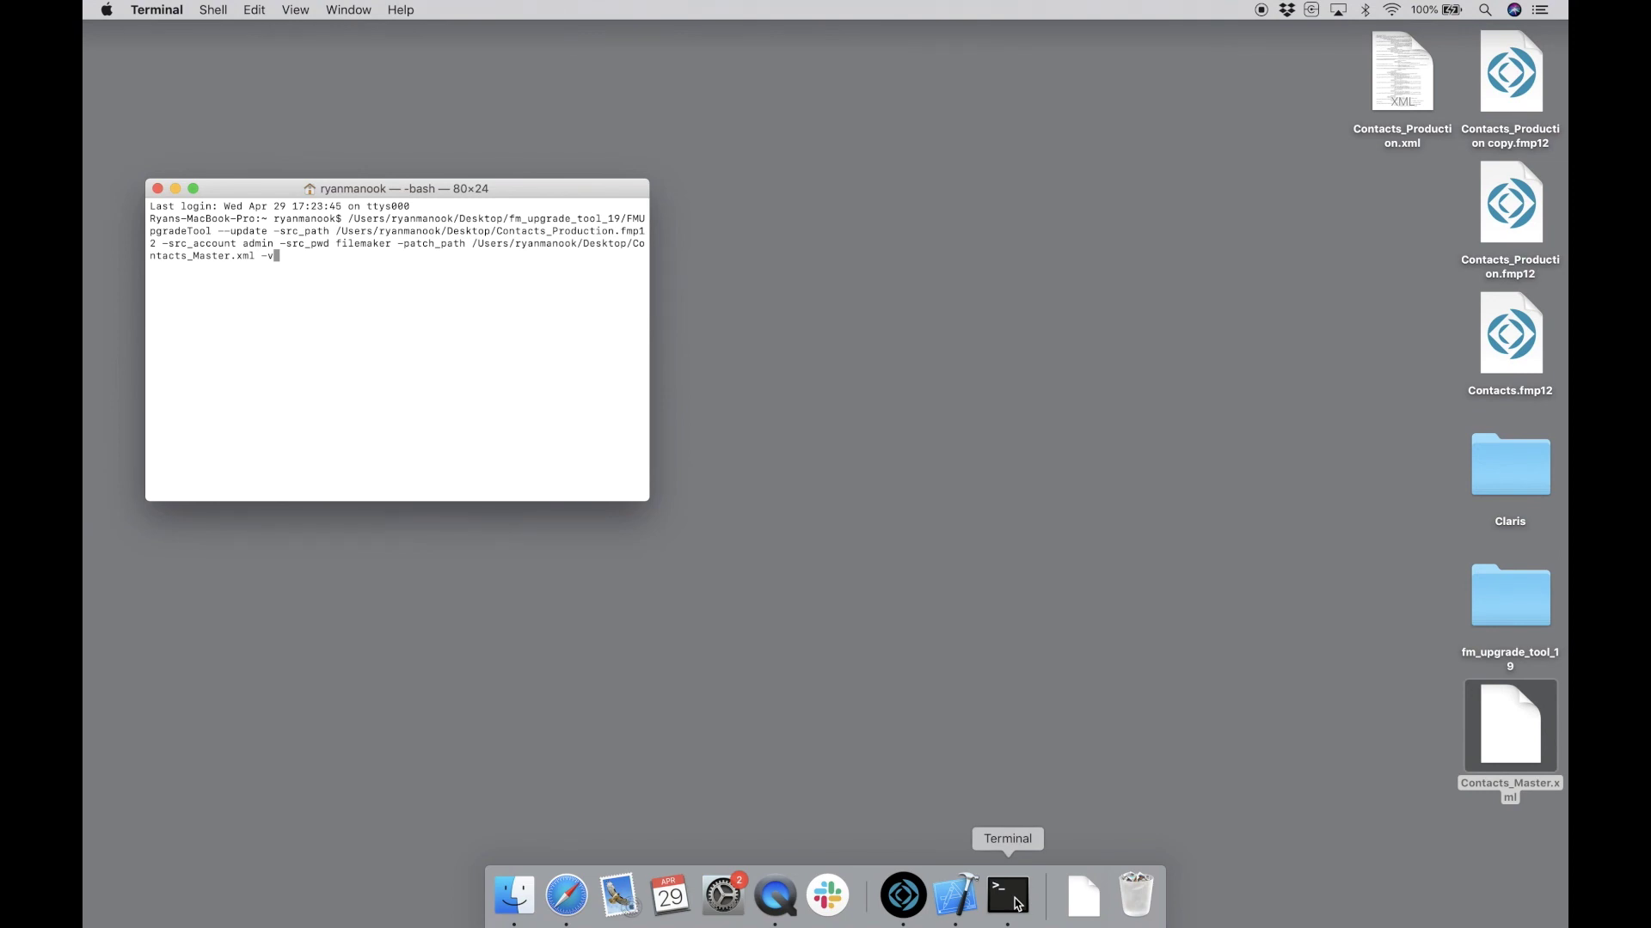
{"action": "key", "text": "Return"}
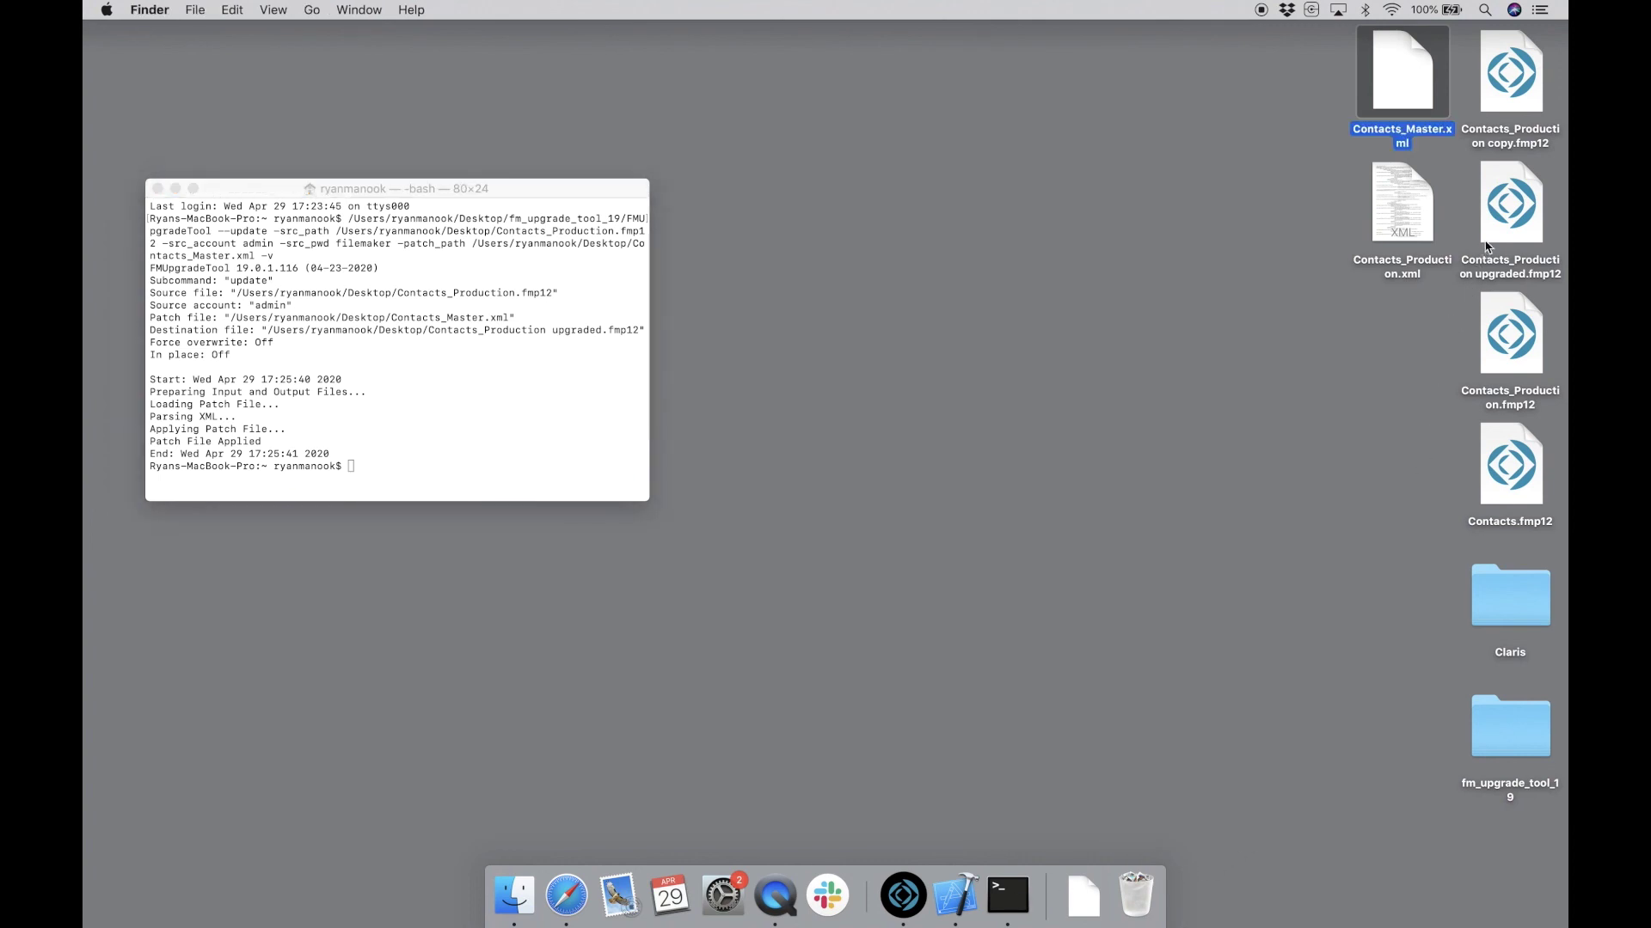
- Open Contacts_Production upgraded, sign in, and inspect the Department field in Manage Database
{"action": "double_click", "coordinate": [1506, 204]}
{"action": "type", "text": "1234"}
{"action": "key", "text": "Return"}
{"action": "left_click", "coordinate": [240, 10]}
{"action": "mouse_move", "coordinate": [275, 166]}
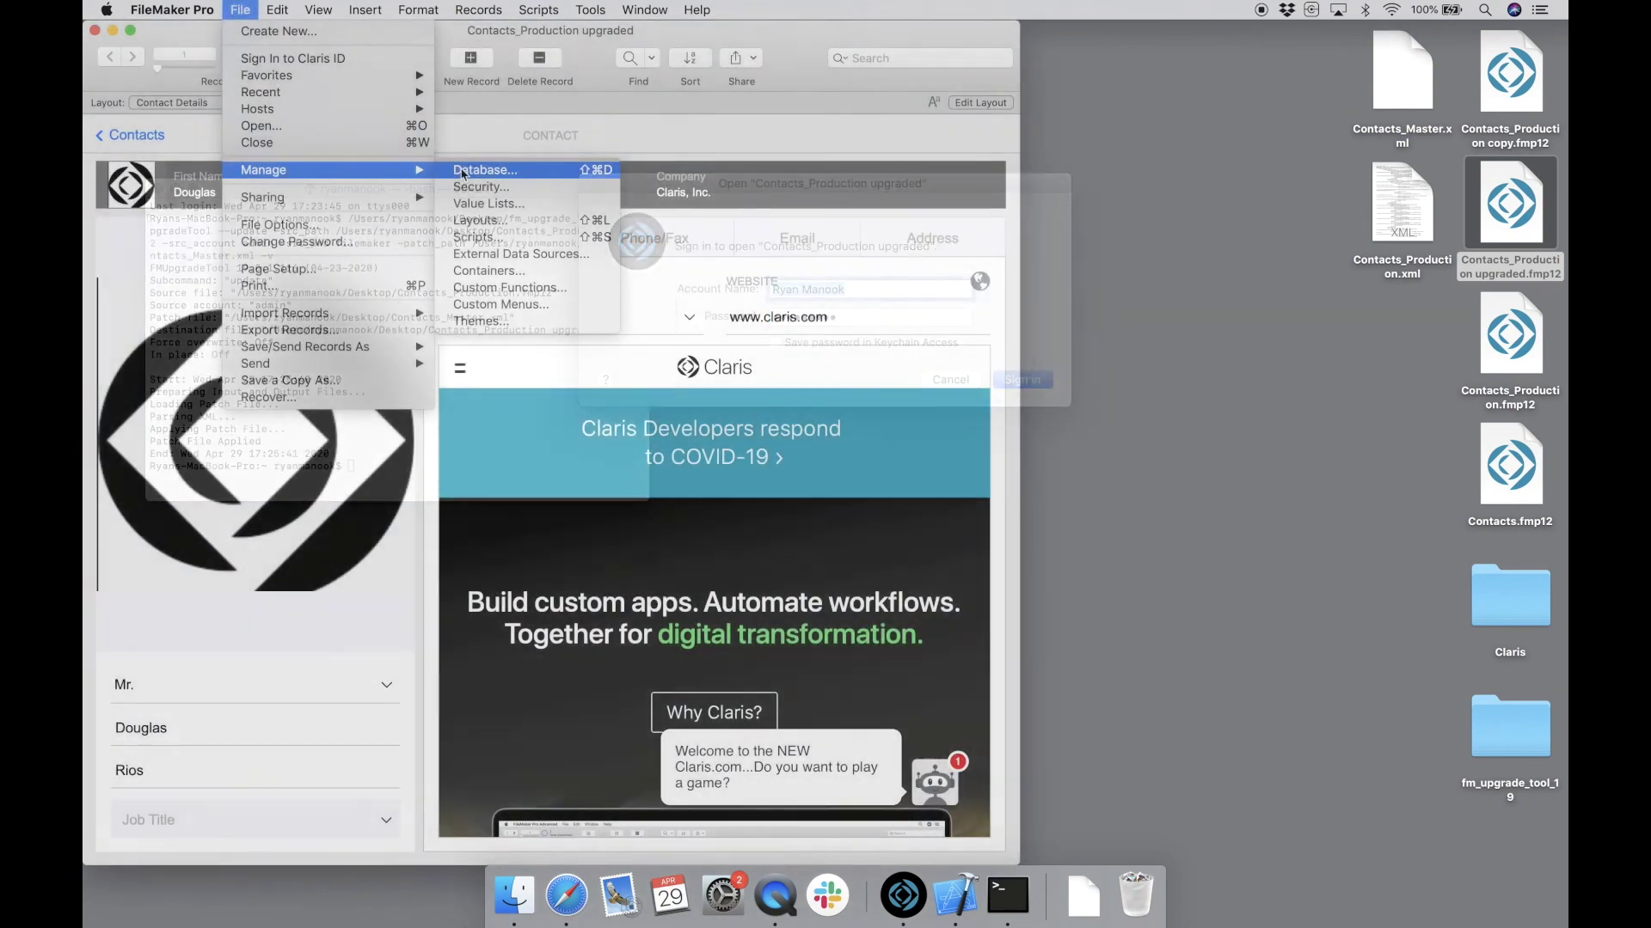
{"action": "left_click", "coordinate": [465, 172]}
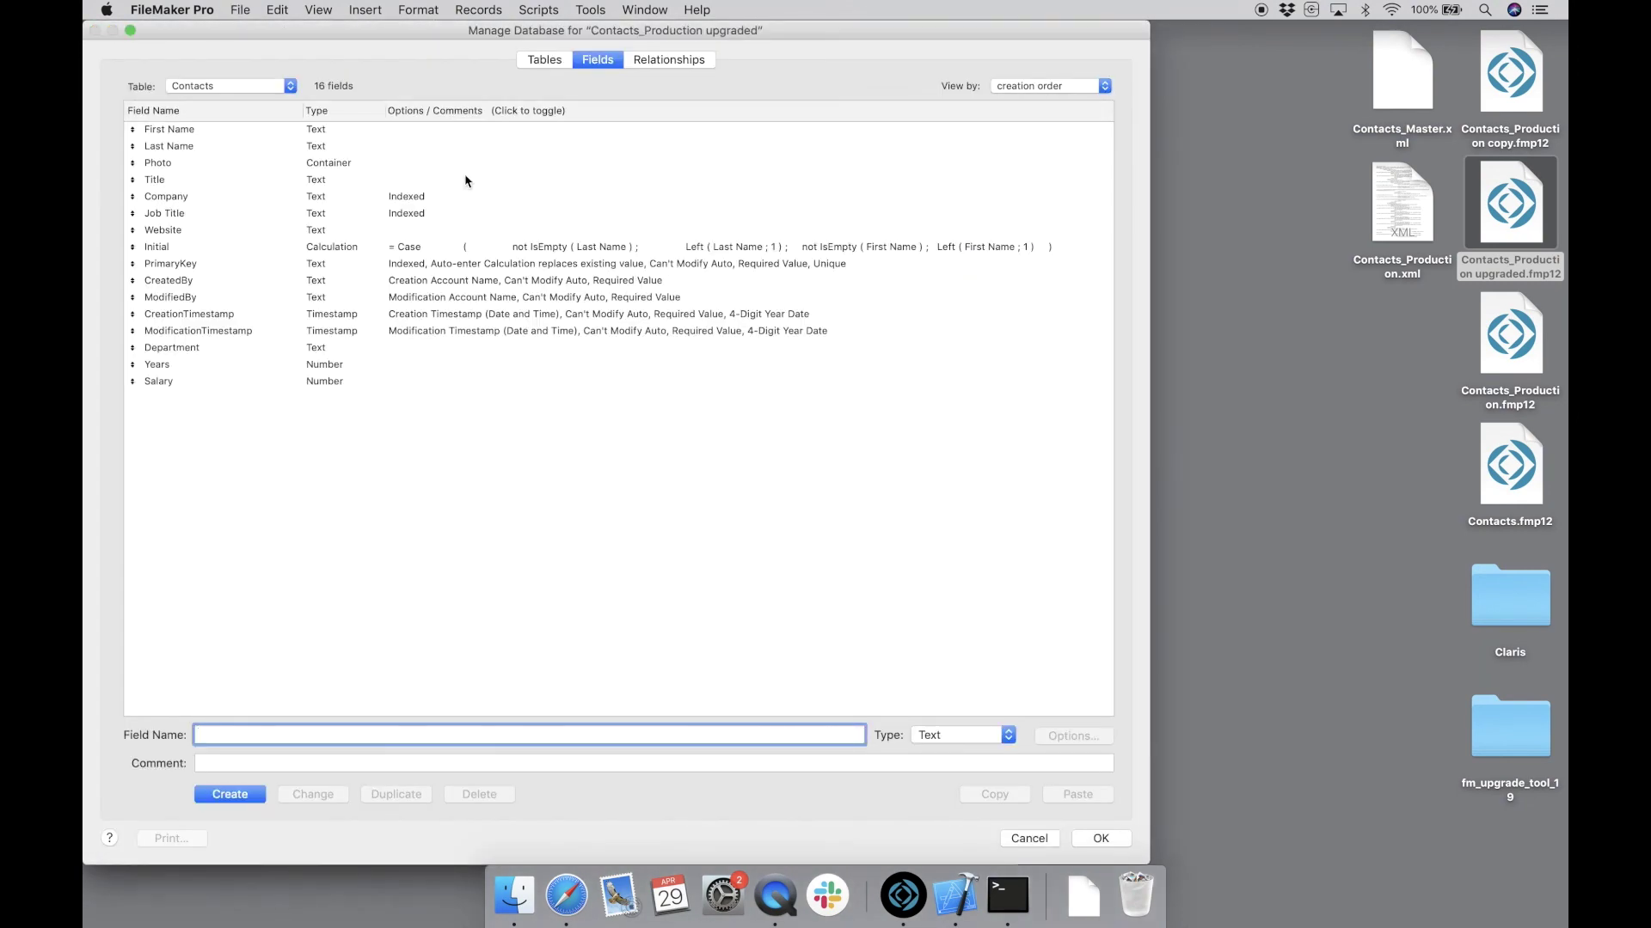
{"action": "left_click", "coordinate": [331, 348]}
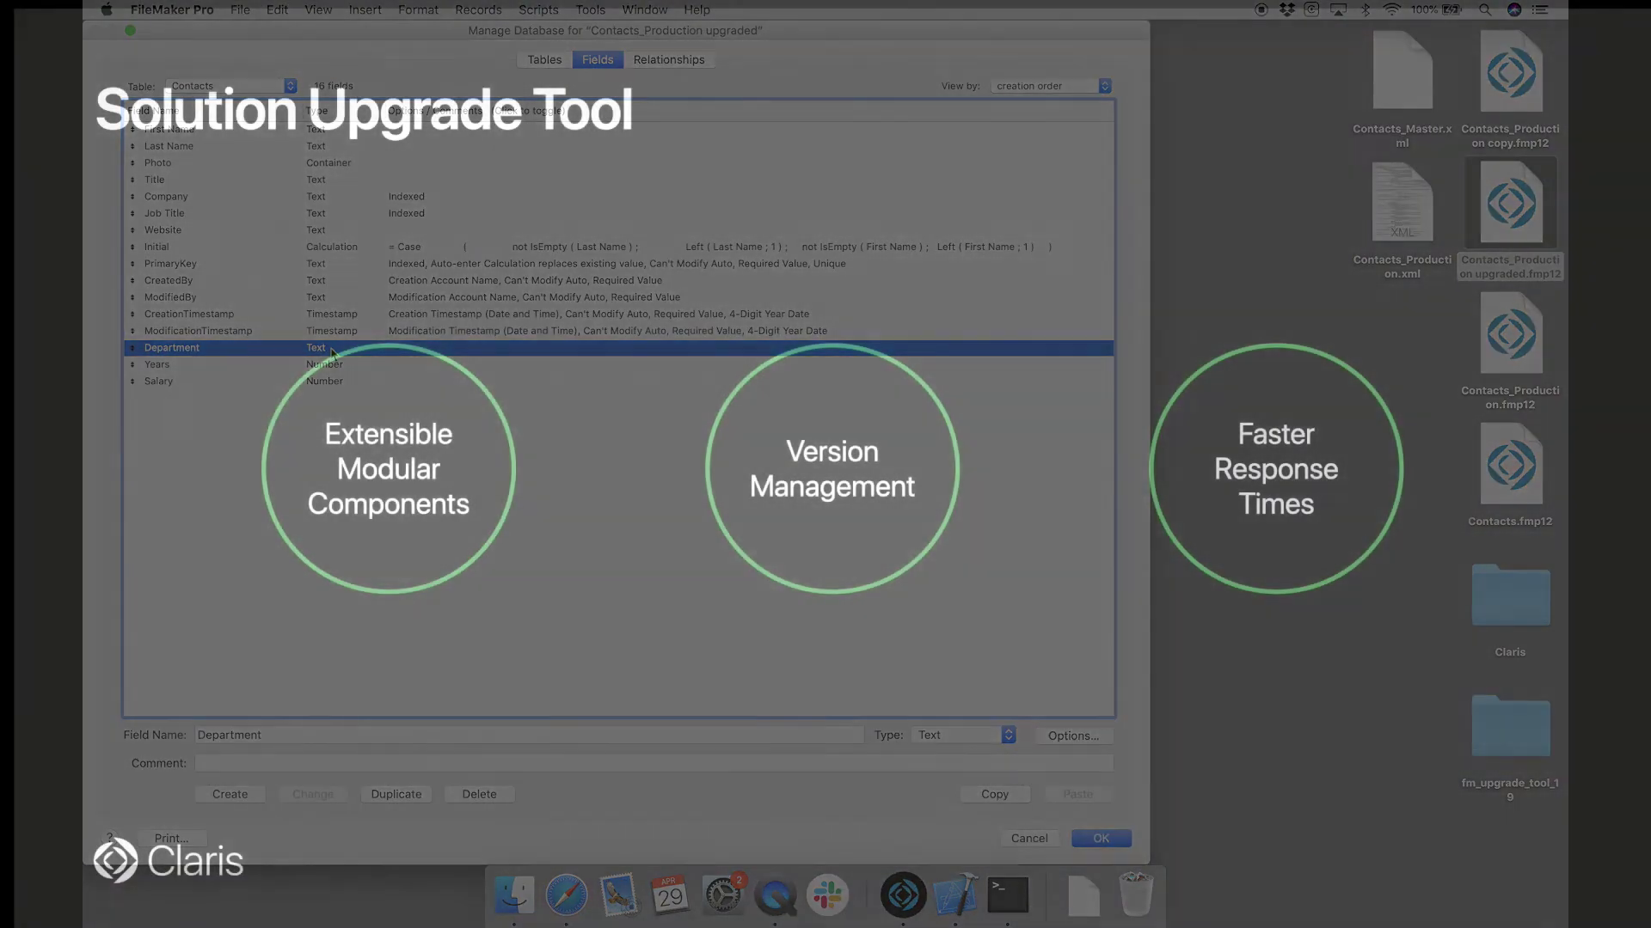